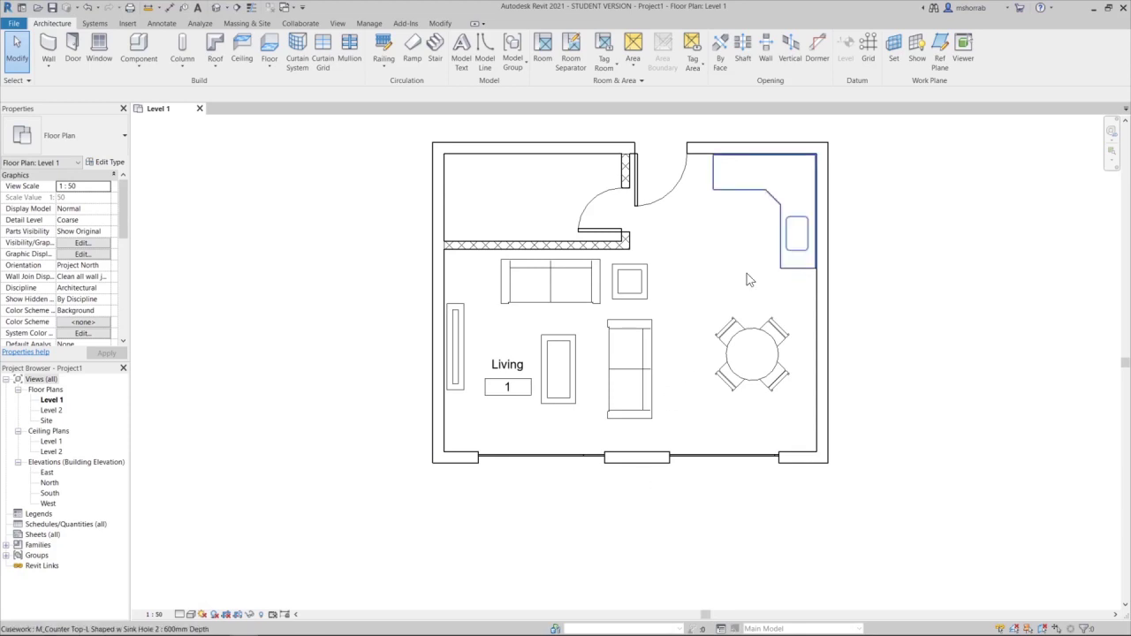
- Recentre the Level 1 living room plan and bring up the Manage commands
middle_click_drag(697, 295, 680, 341)
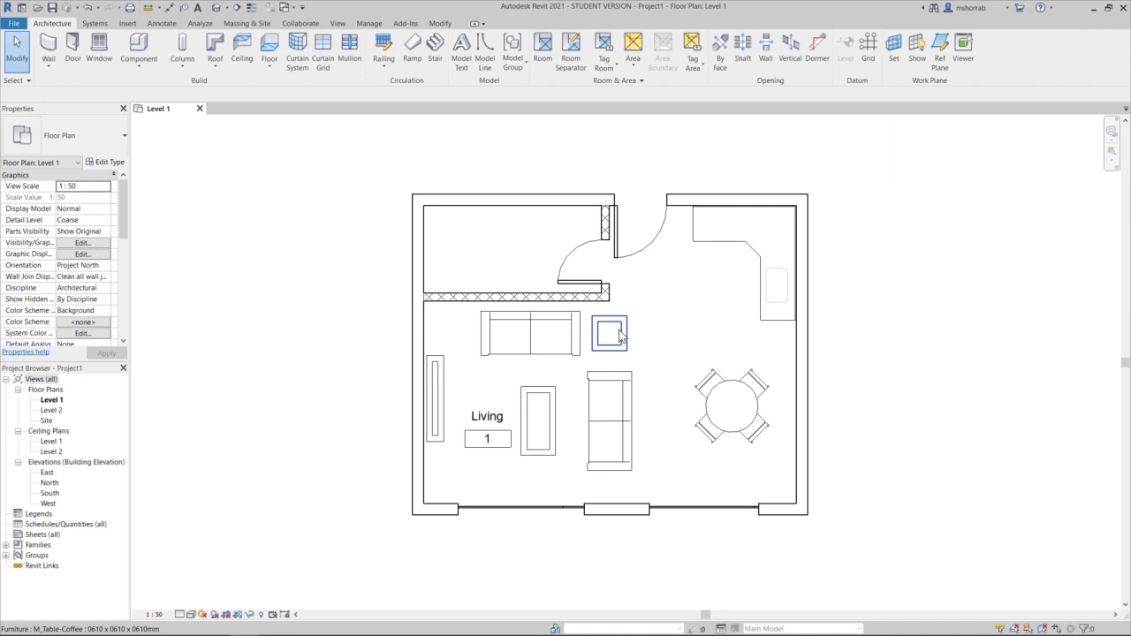
left_click(370, 24)
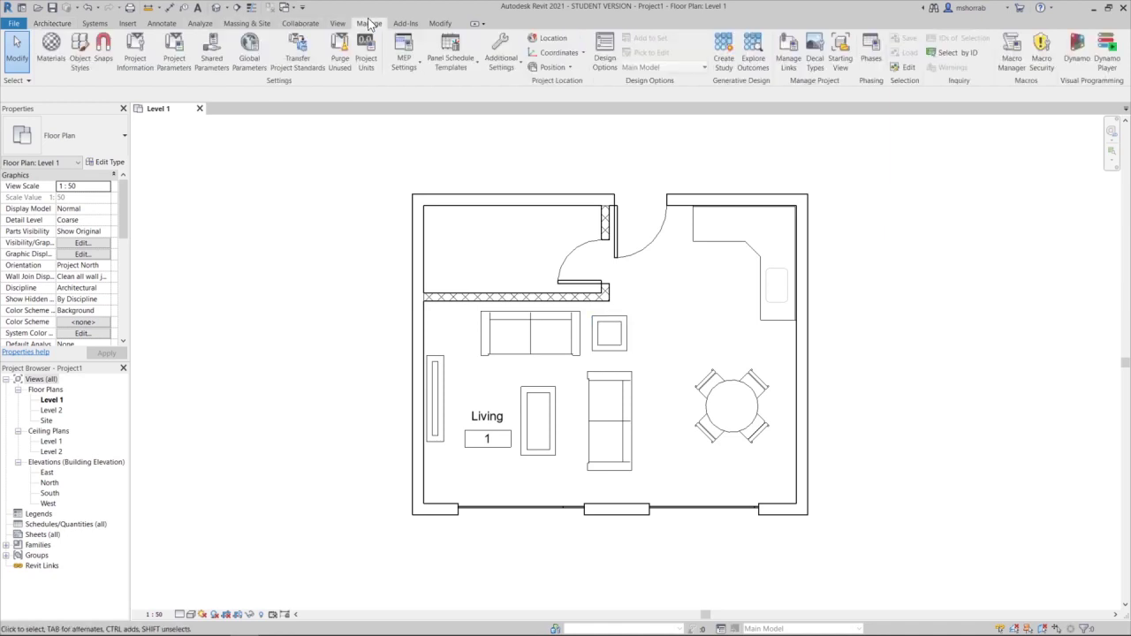
- Start a study of the Maximize Window Views type from Create Study
left_click(724, 53)
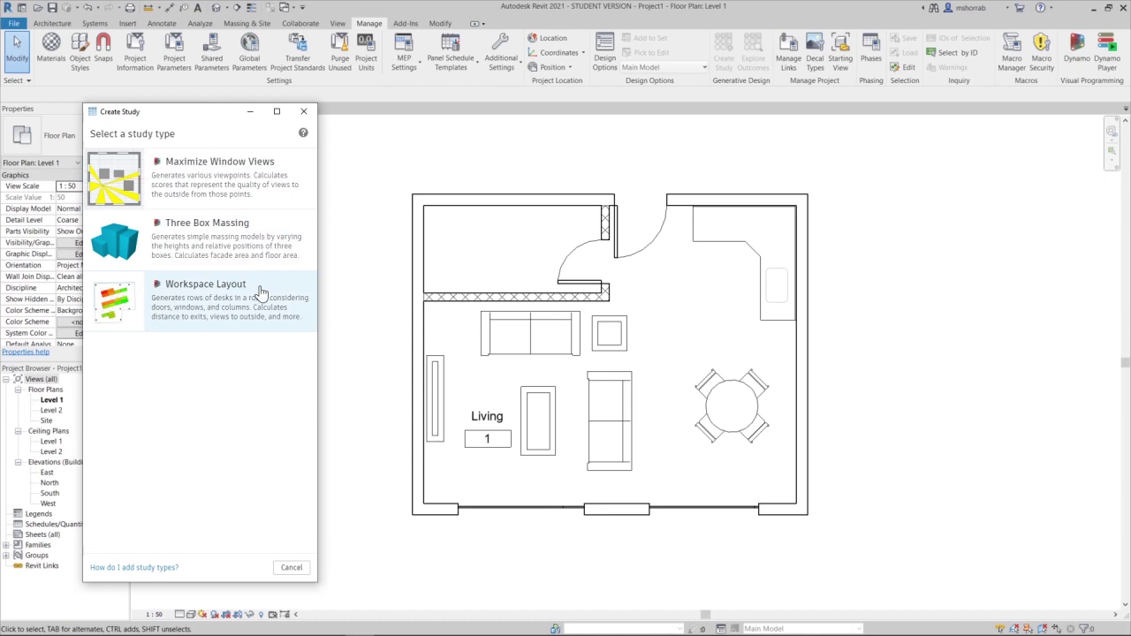
left_click(203, 200)
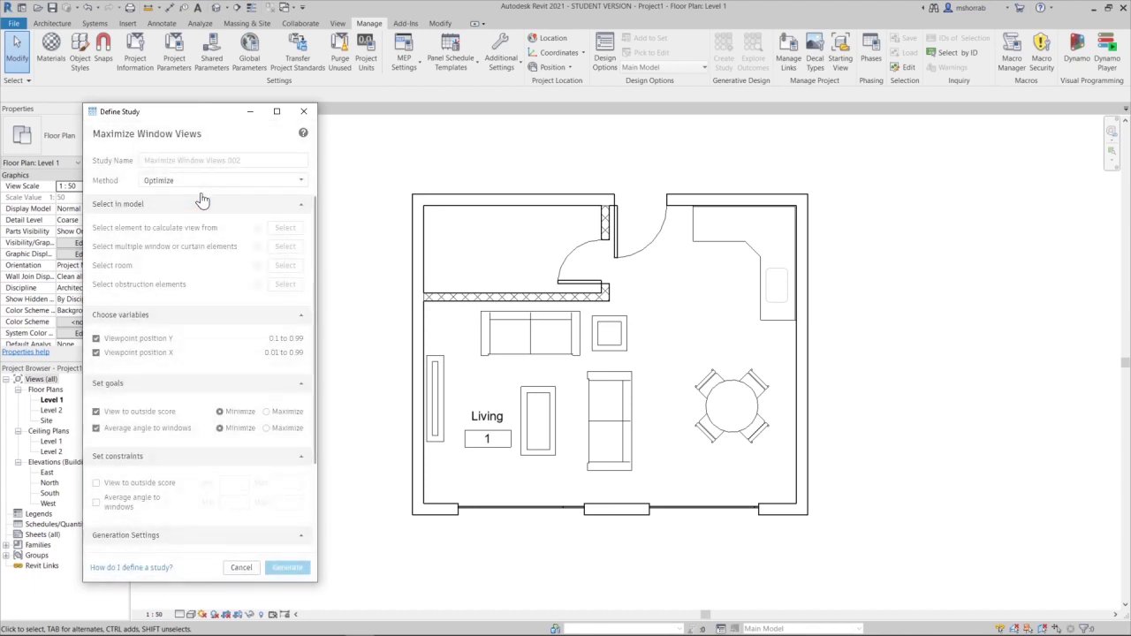
- Enter test_1 as the study name and confirm Optimize as its method
left_click(199, 160)
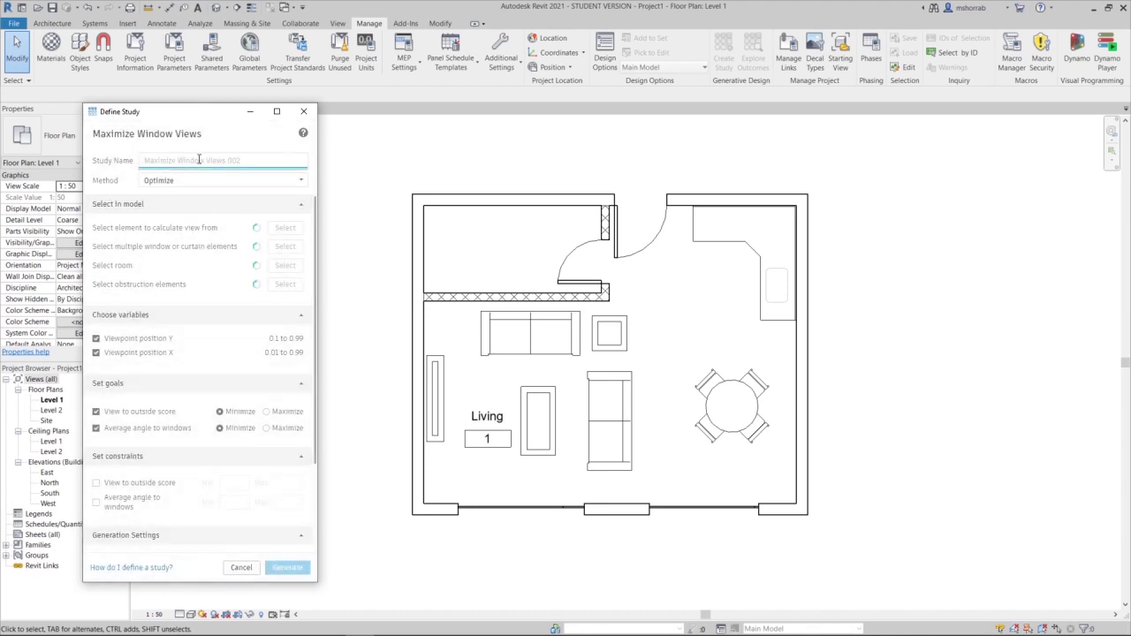
type("test_1")
left_click(217, 181)
left_click(217, 189)
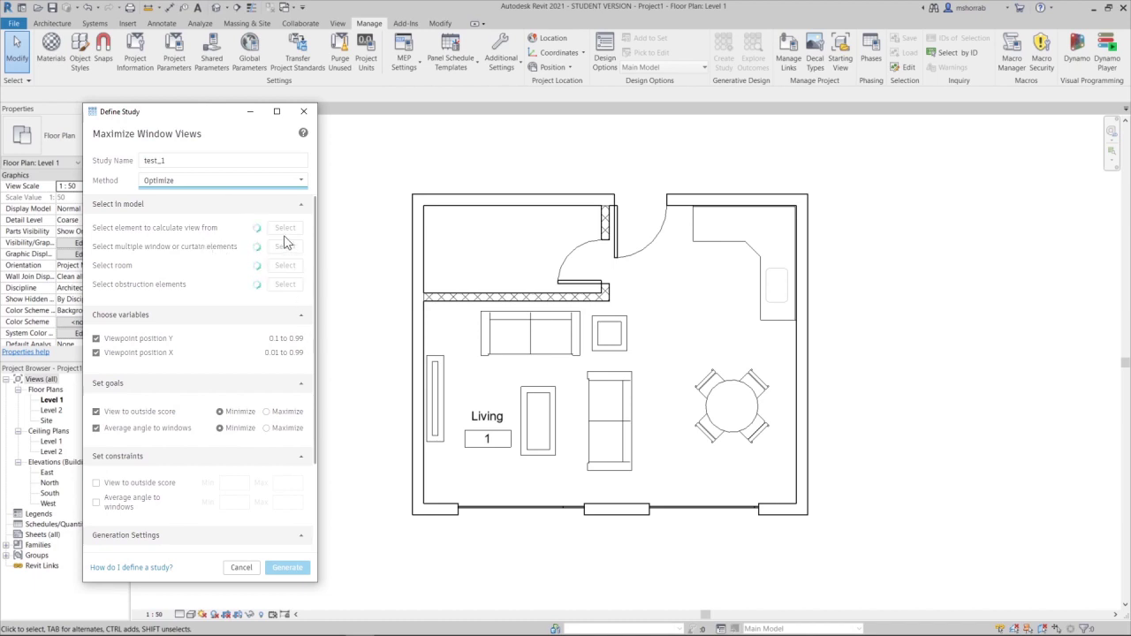
left_click_drag(219, 112, 230, 112)
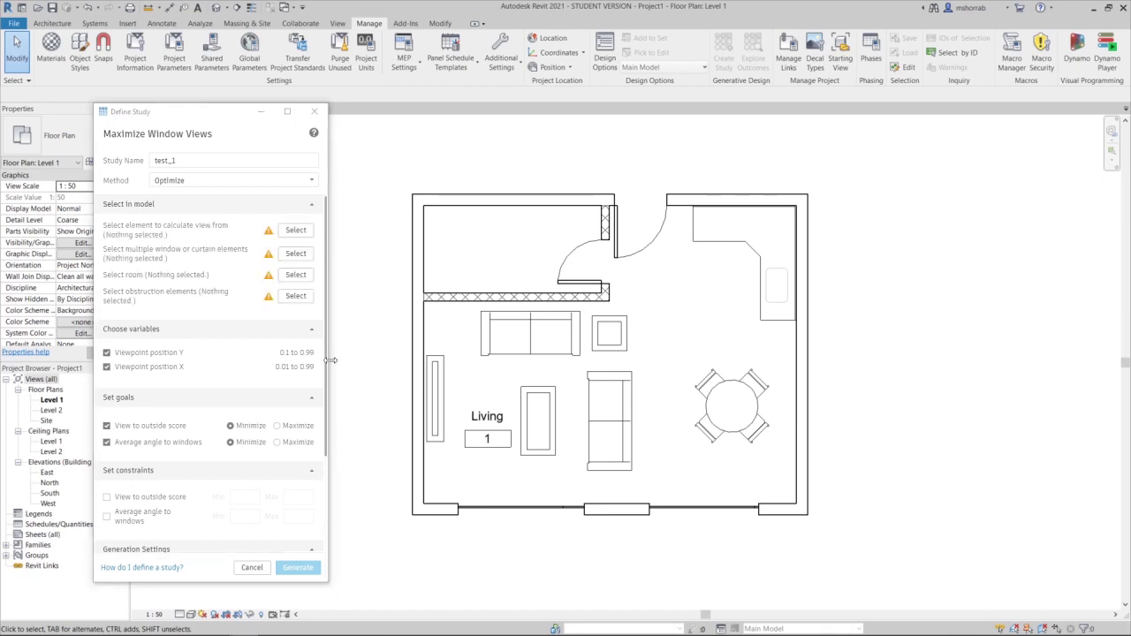
- Set the top sofa as viewpoint and the bottom-wall curtain glazing as the study's windows
left_click(287, 235)
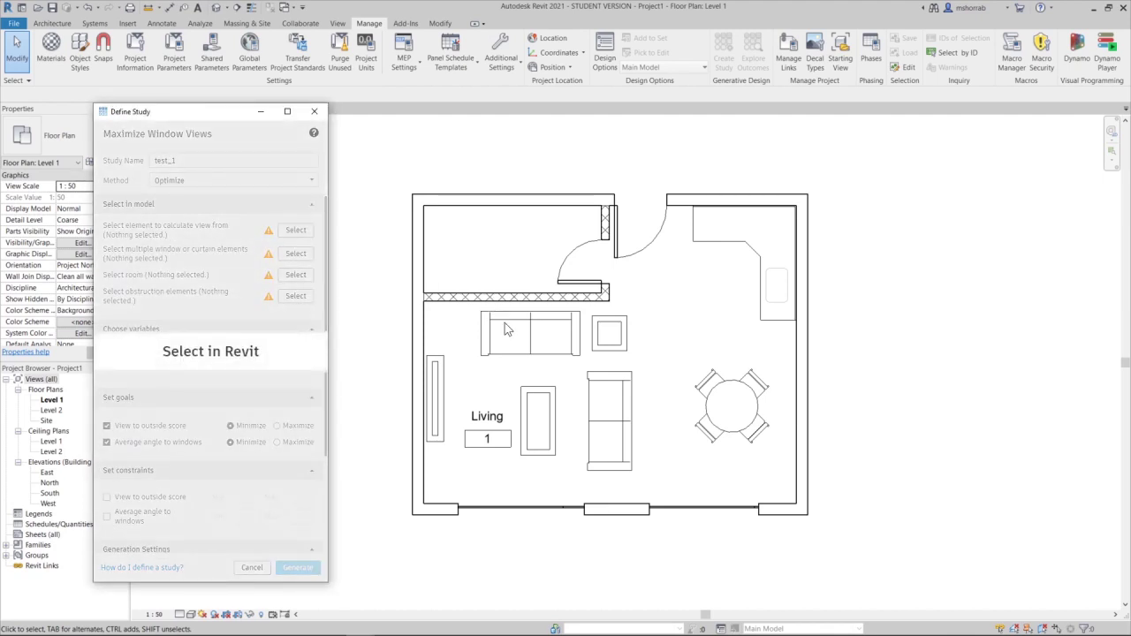
left_click(534, 357)
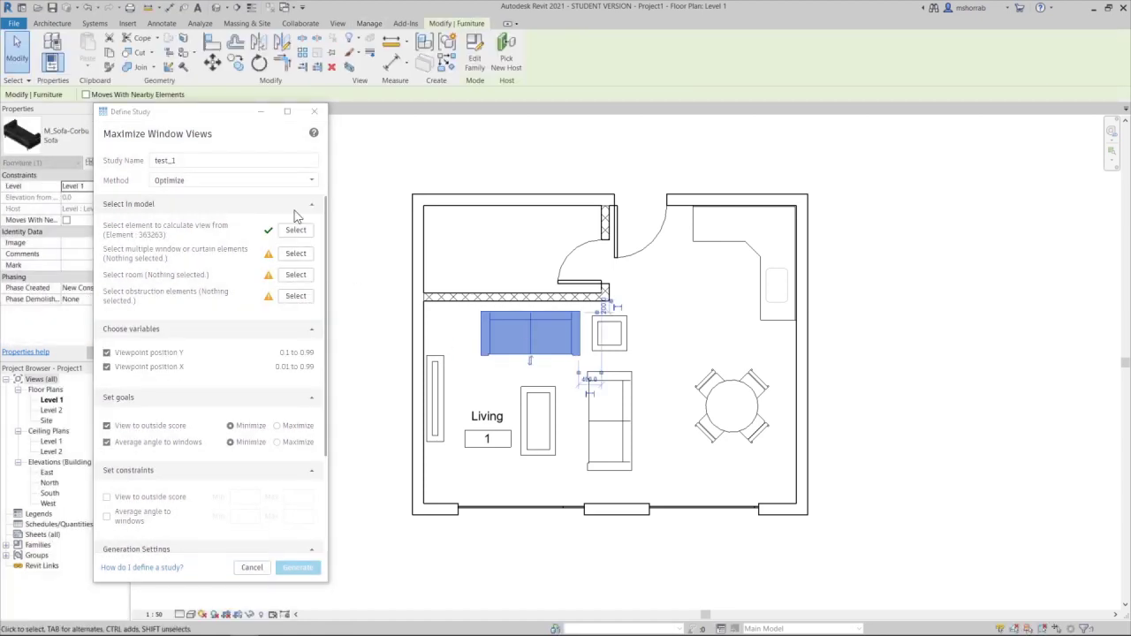
left_click_drag(228, 120, 250, 144)
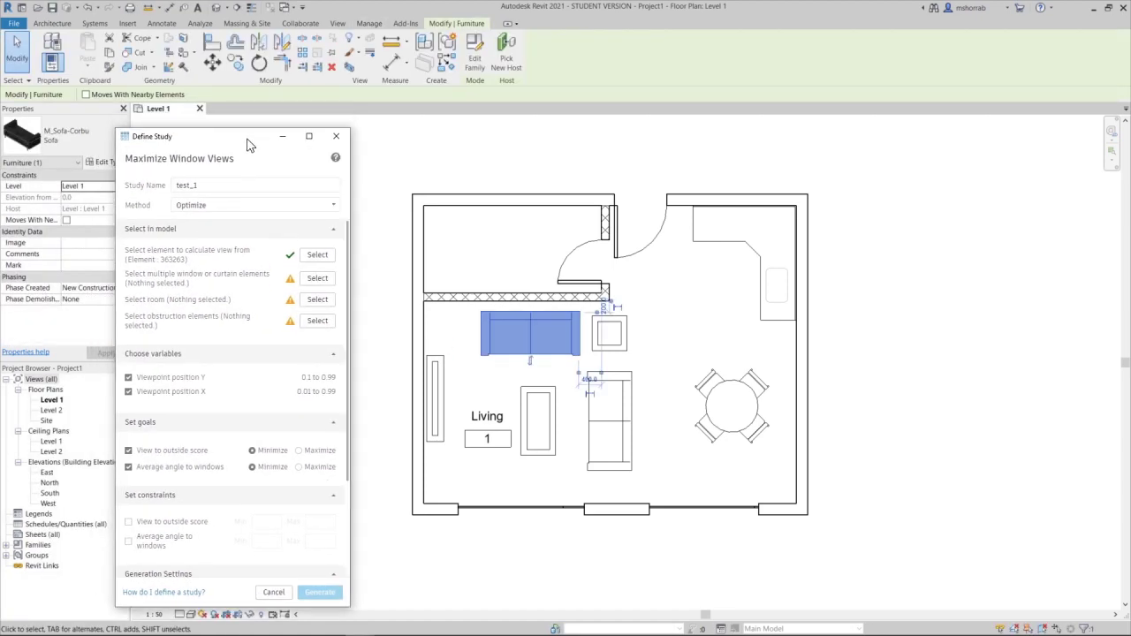
left_click(316, 278)
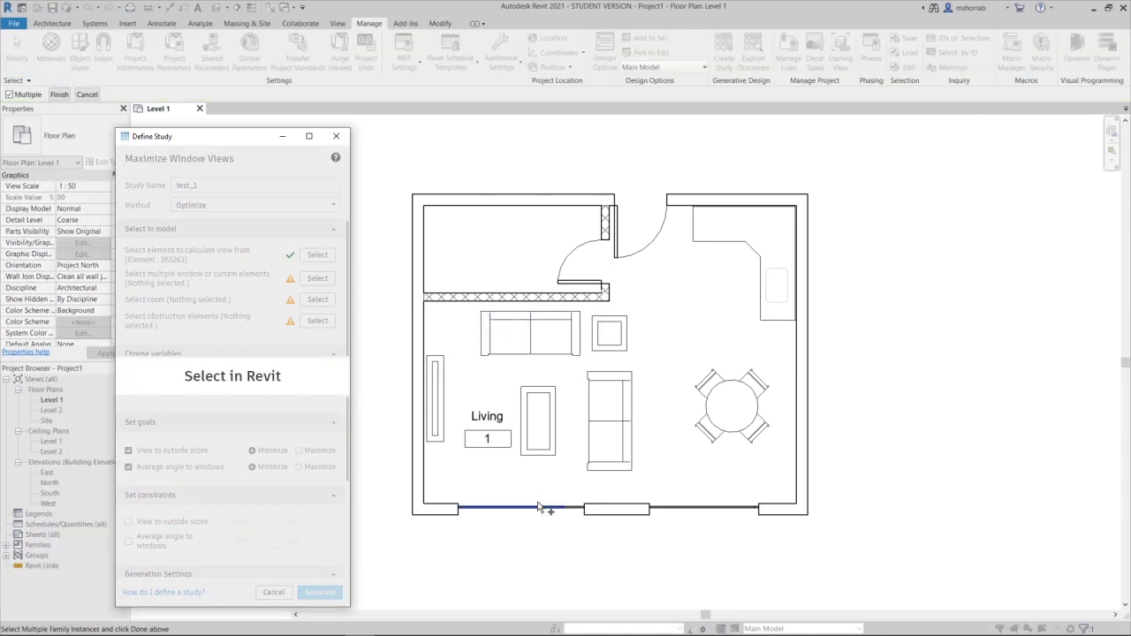
left_click_drag(449, 541, 778, 482)
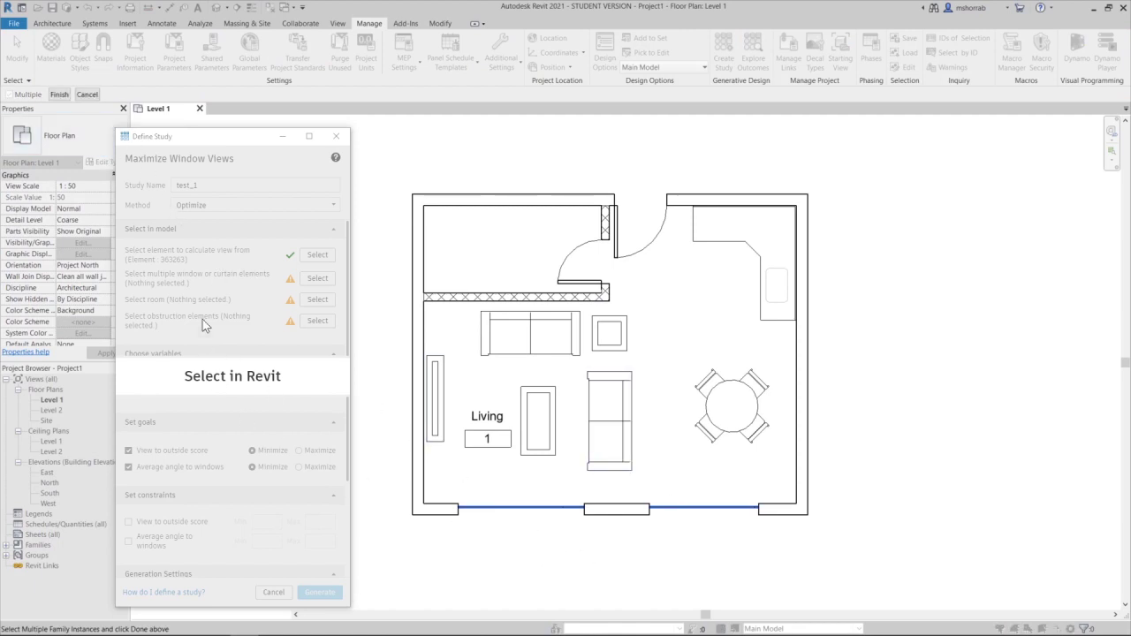
left_click(59, 95)
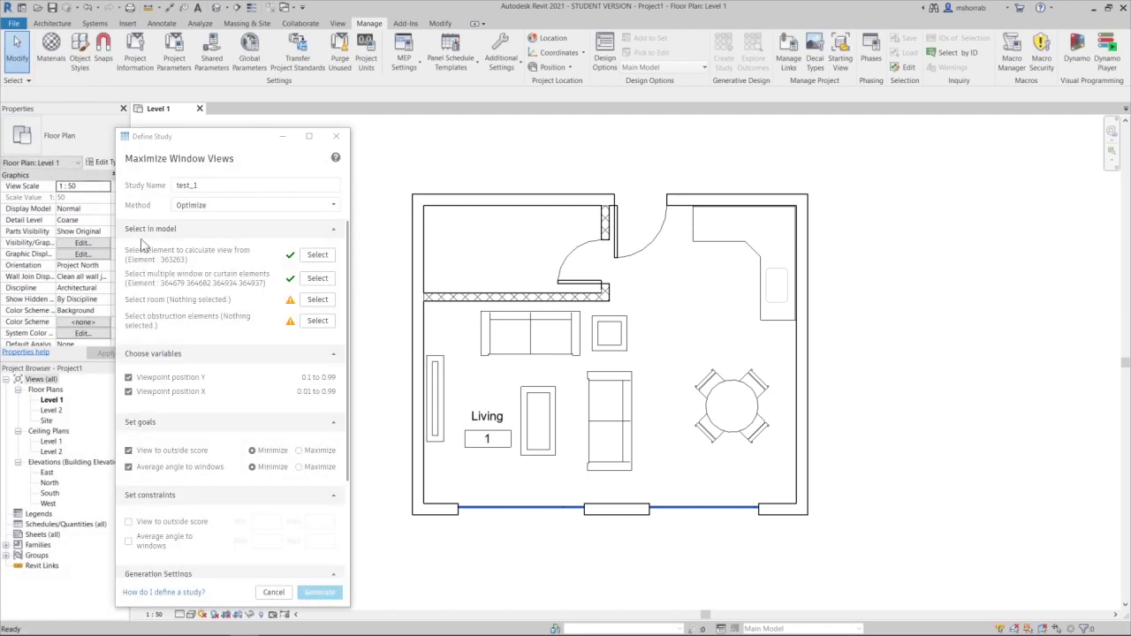
- Assign the Living room, then pick sofa, coffee table, side table, TV unit and dining table as obstructions
left_click(323, 308)
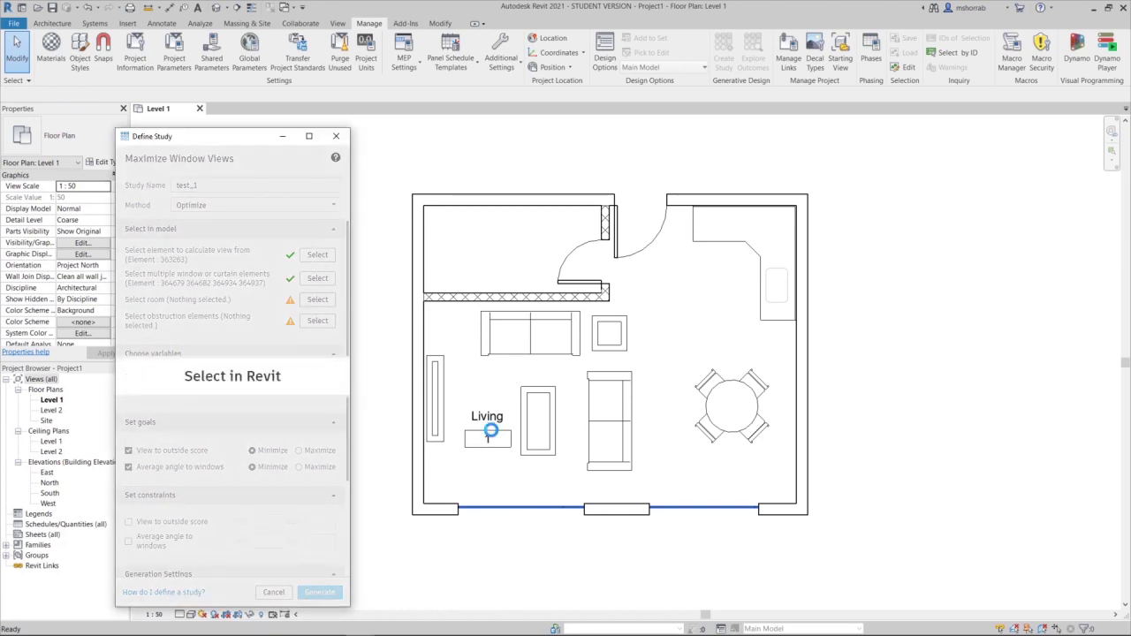
left_click(433, 476)
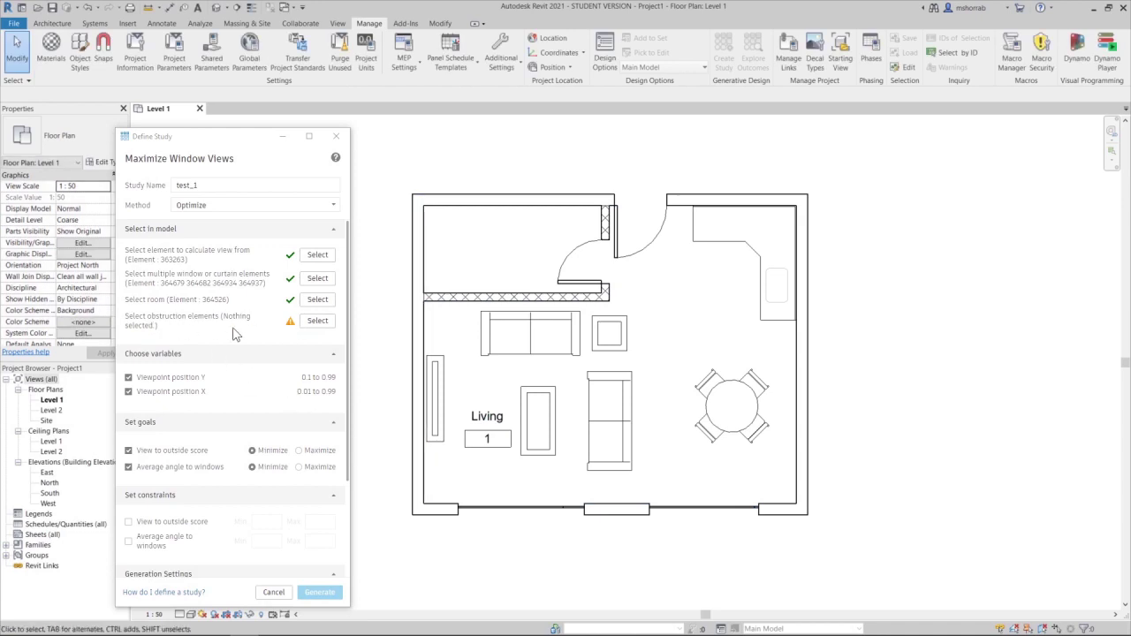
left_click(316, 324)
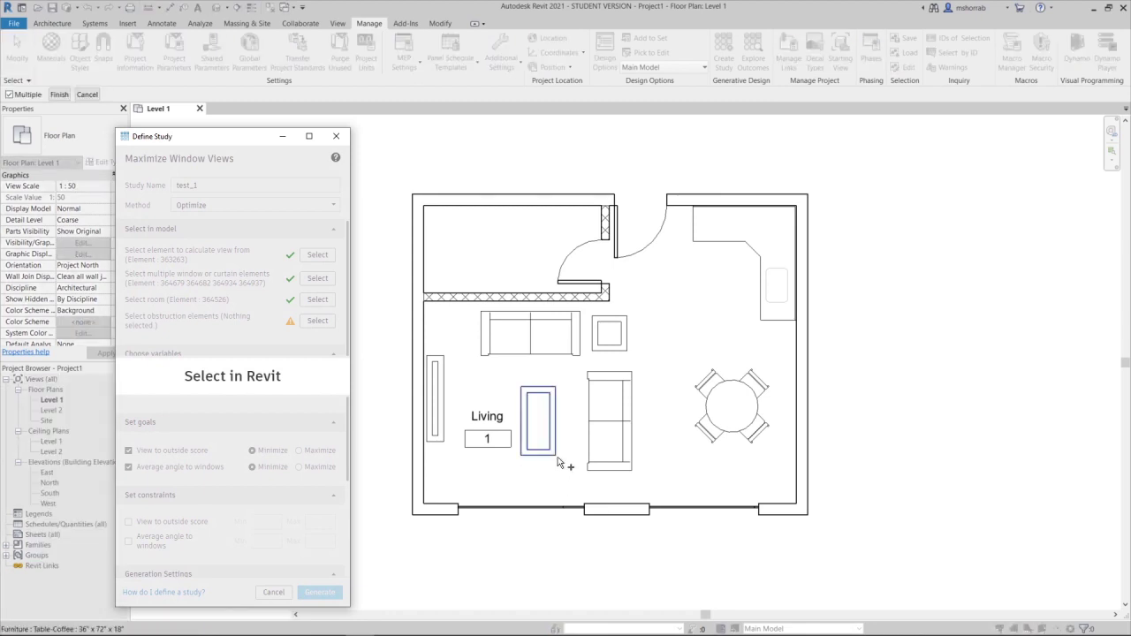
left_click(608, 465)
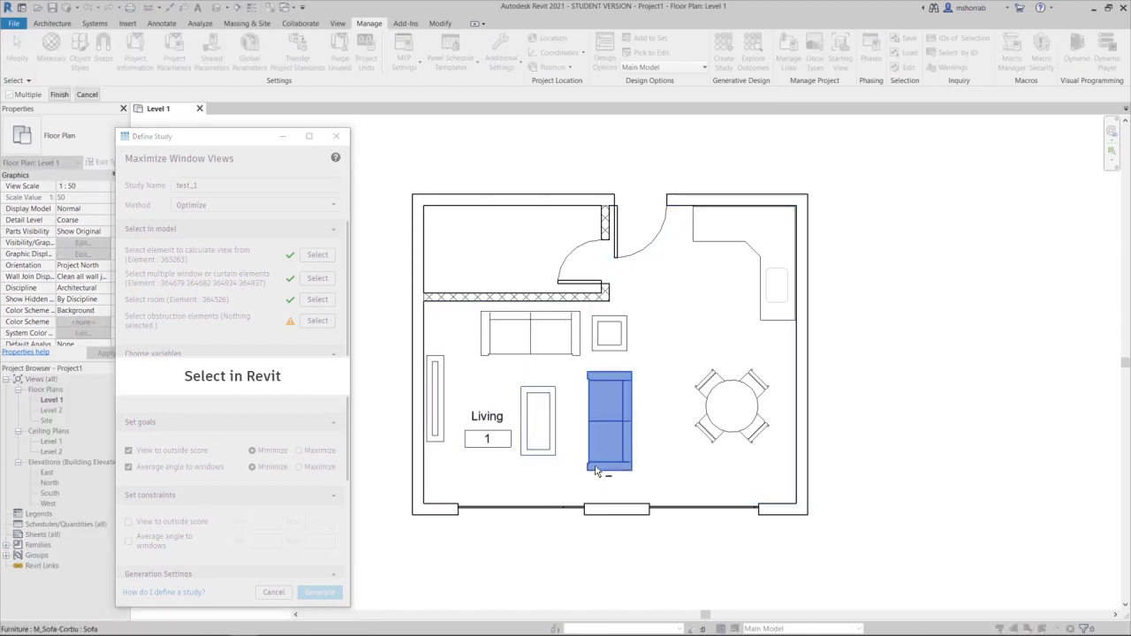
left_click(546, 447)
left_click(609, 334)
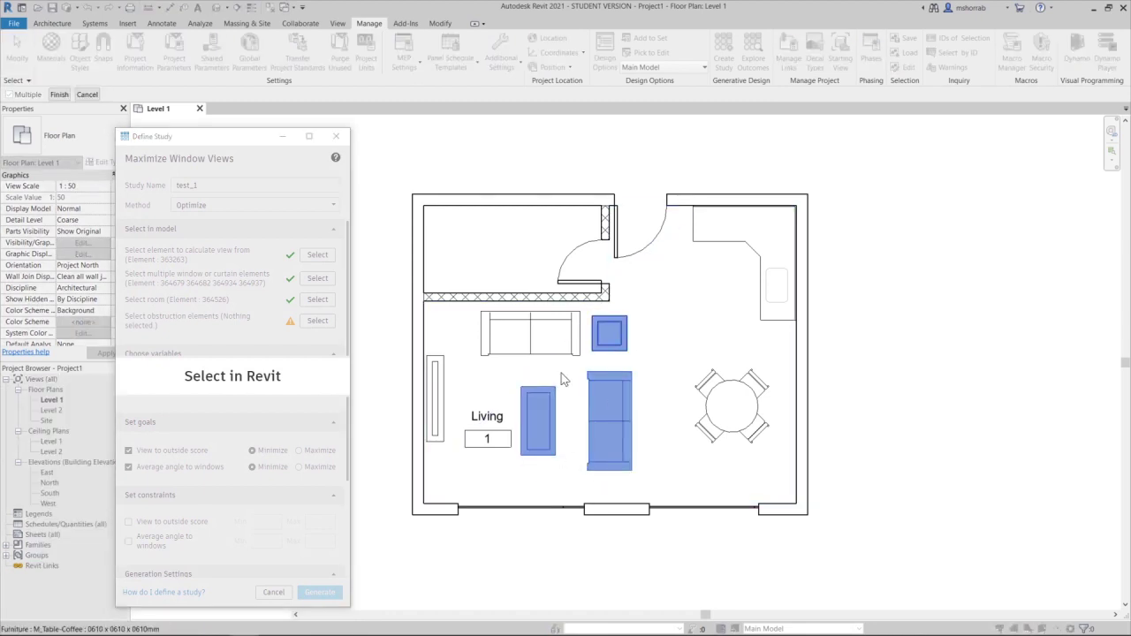
left_click(447, 402)
left_click(765, 431)
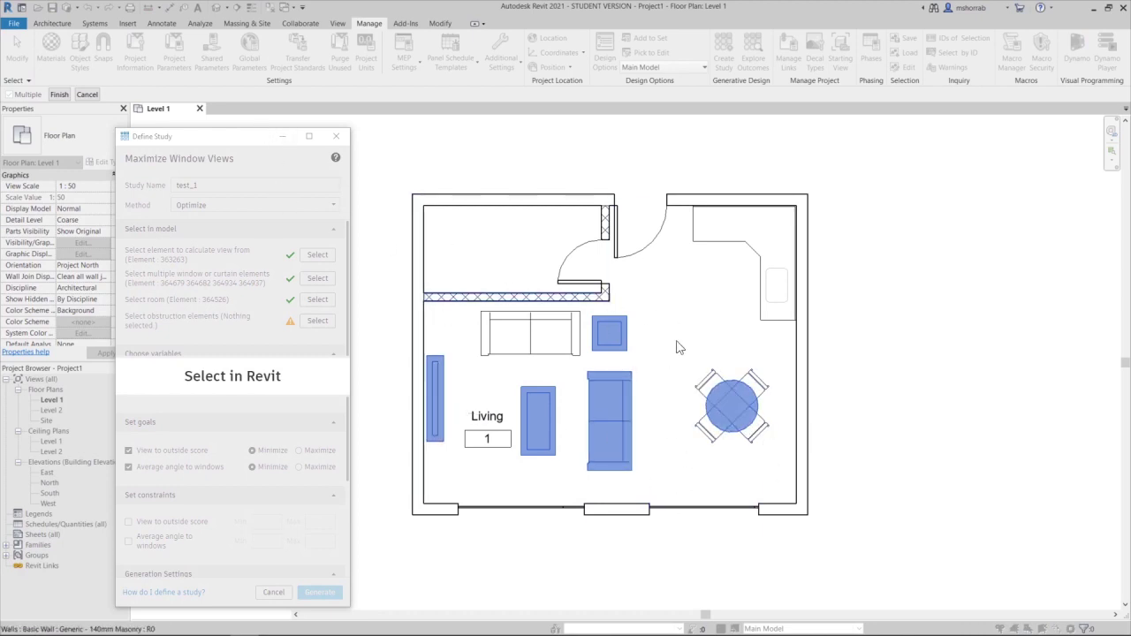
- Redo the obstruction picks: right sofa, side table, TV unit and coffee table, then finish
left_click_drag(680, 350, 798, 479)
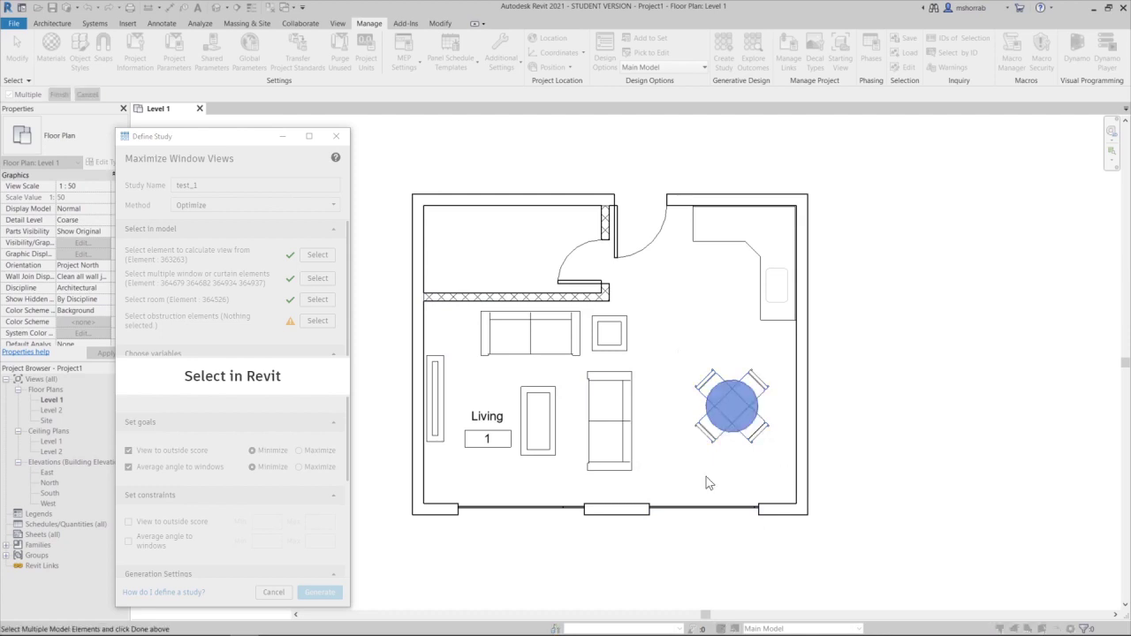
left_click(608, 457)
left_click(610, 347)
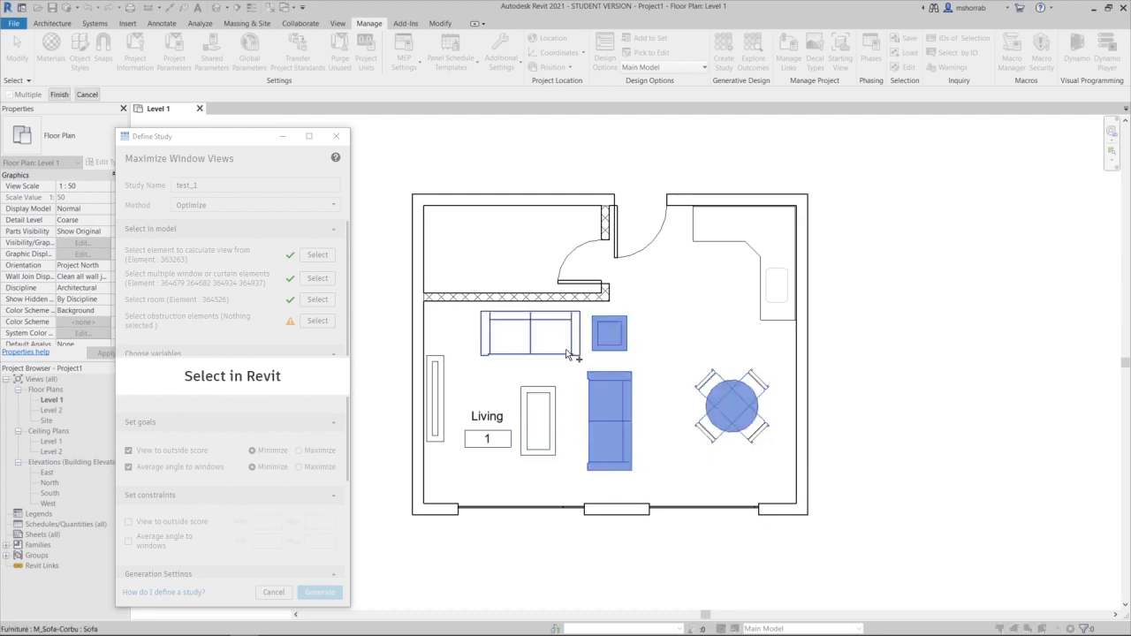
left_click(442, 392)
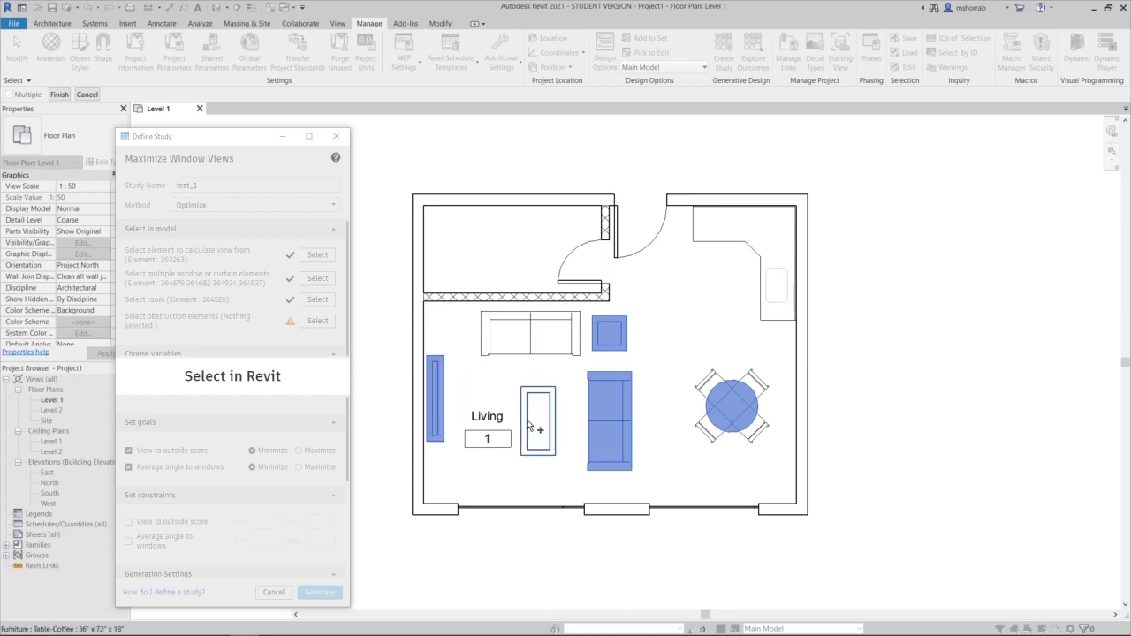
left_click(533, 456)
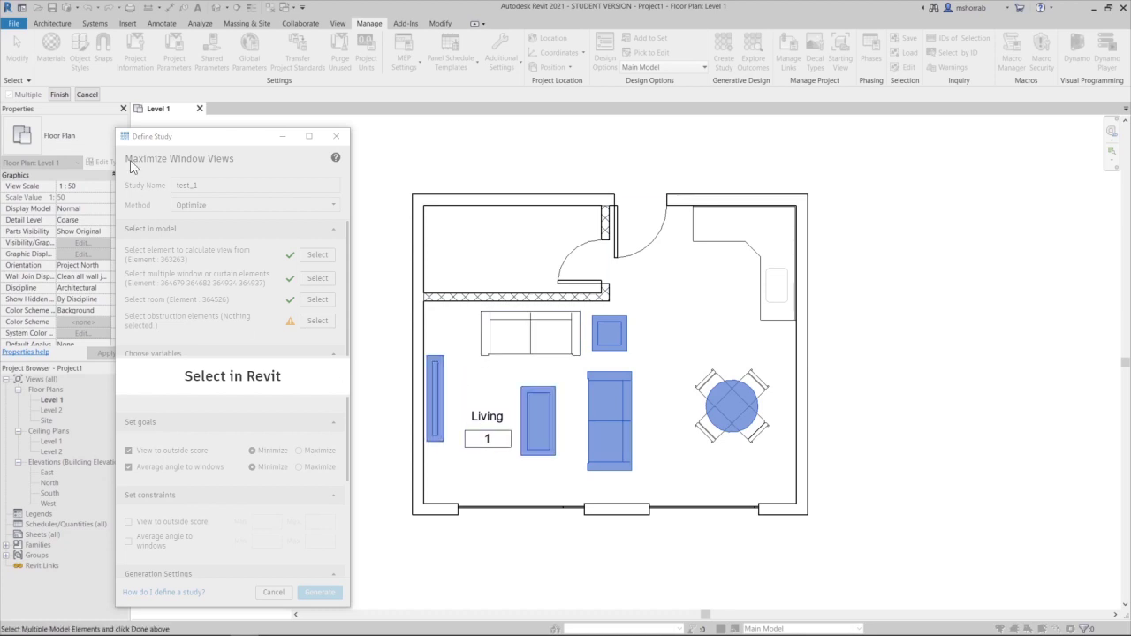
left_click(62, 97)
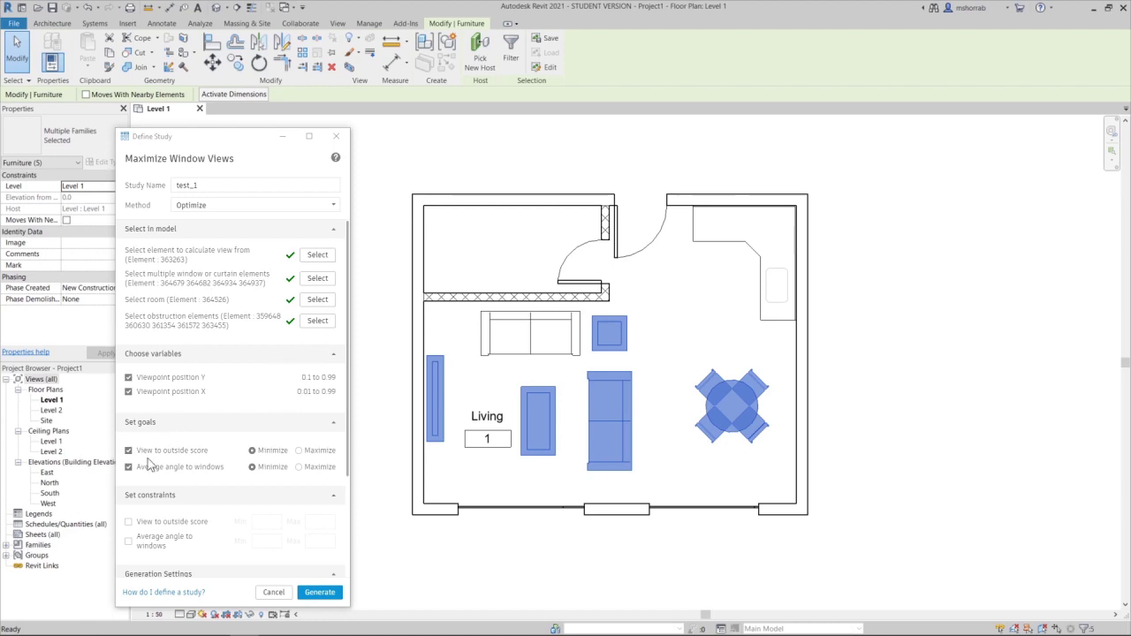
- Keep view to outside score as Minimize and generate the test_1 outcomes
left_click(299, 451)
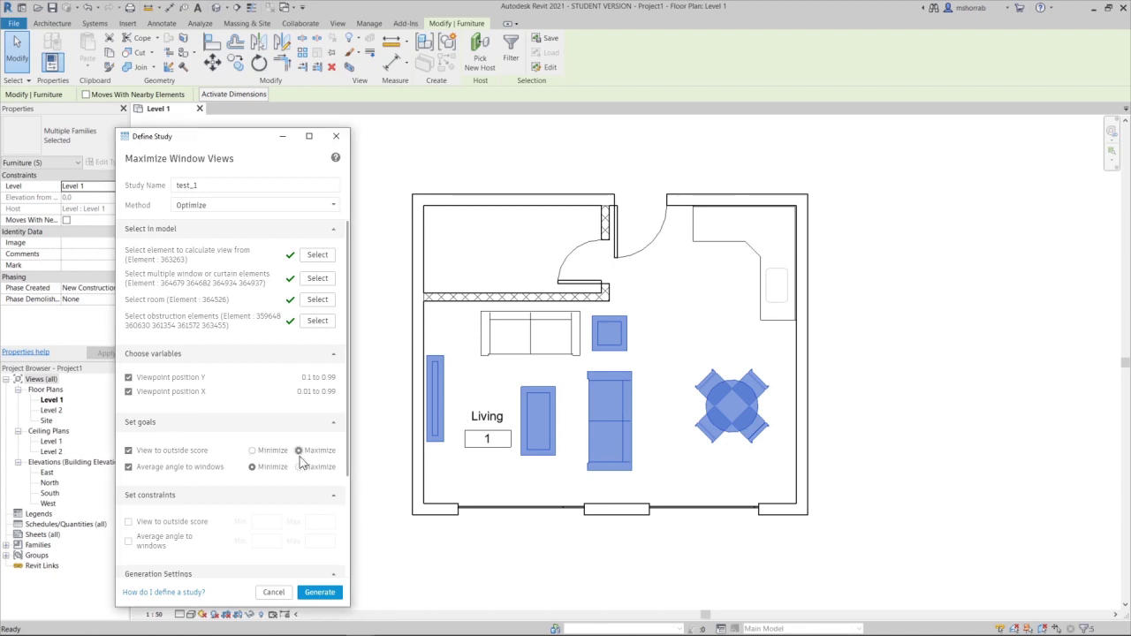
left_click(253, 450)
left_click(321, 593)
left_click_drag(318, 141, 478, 111)
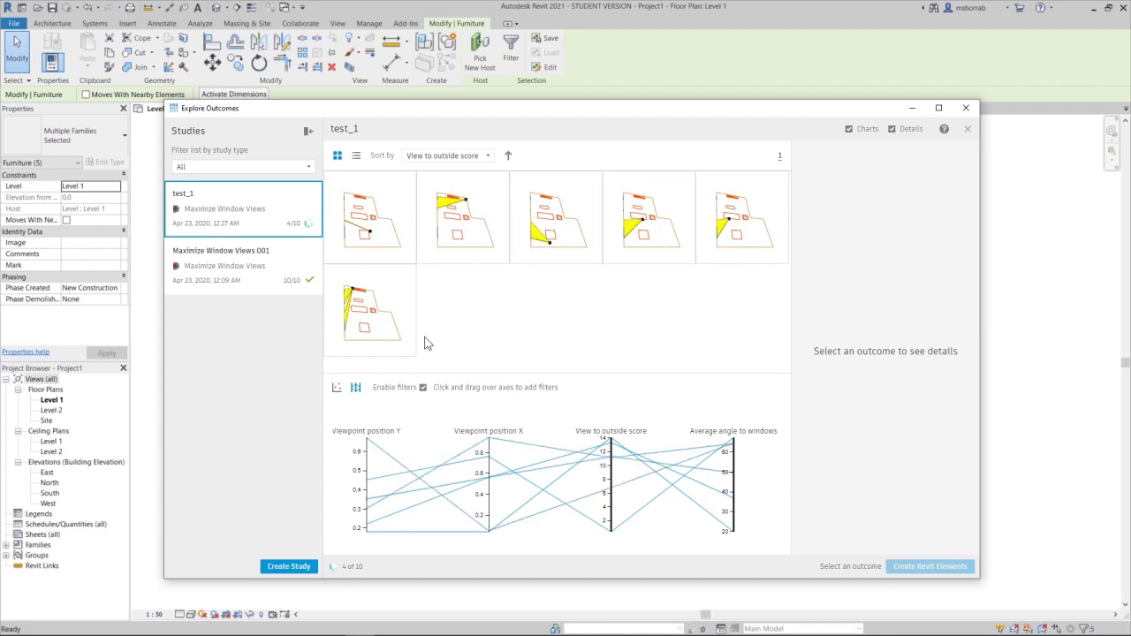
- Pick the fourth outcome (view score 14.026), create its Revit elements, and minimize the outcomes window
mouse_move(360, 568)
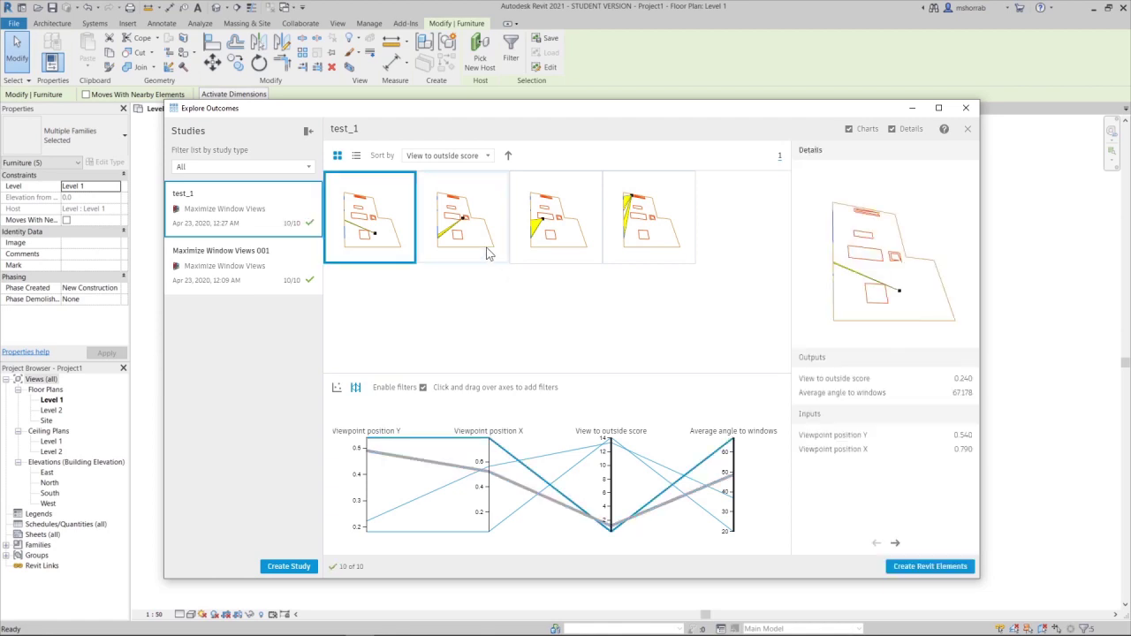
left_click(552, 221)
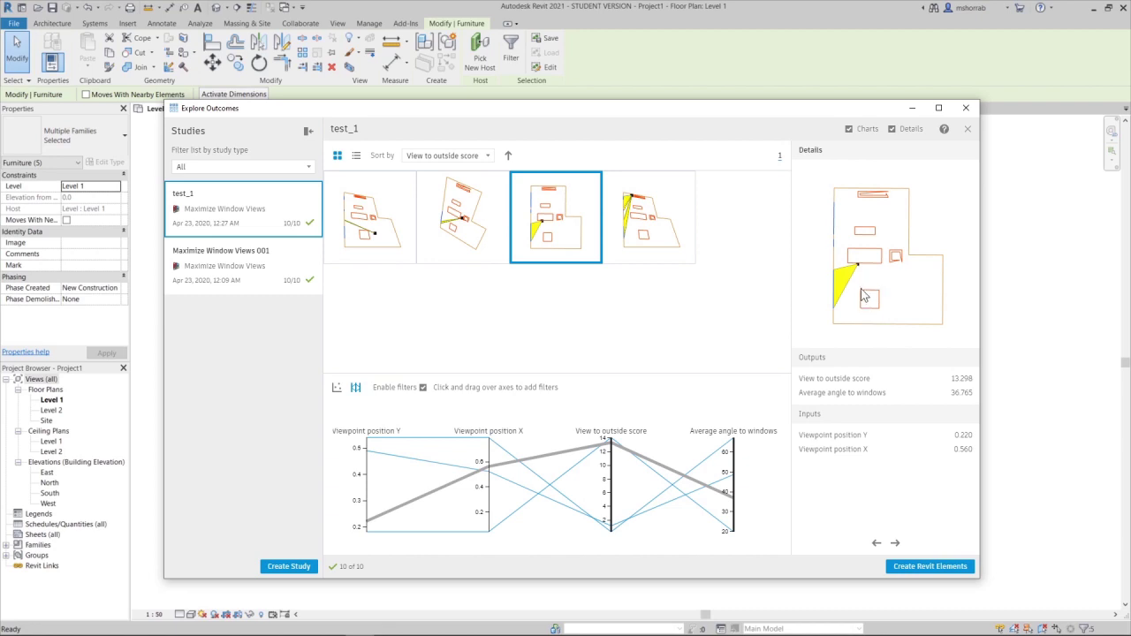
left_click(656, 242)
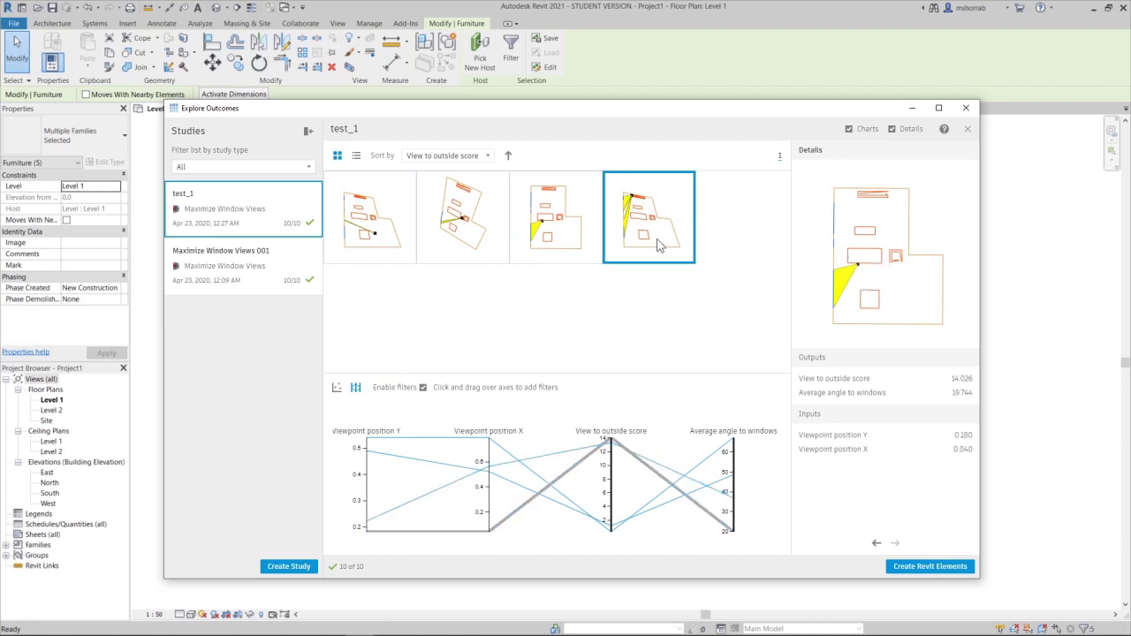
left_click(658, 245)
left_click(648, 243)
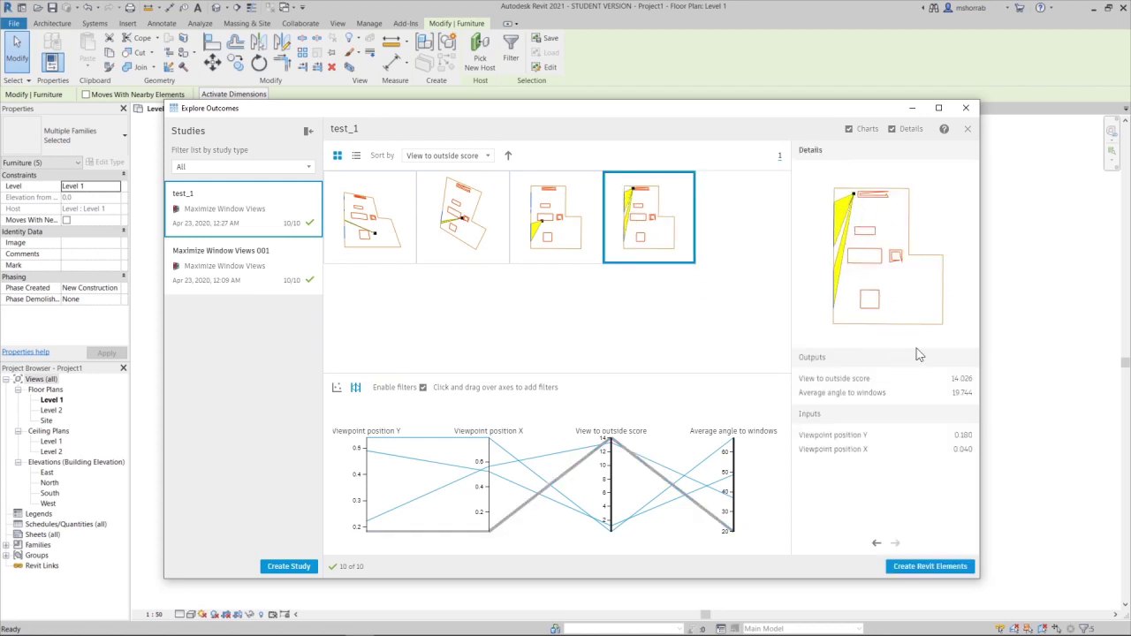
left_click(919, 571)
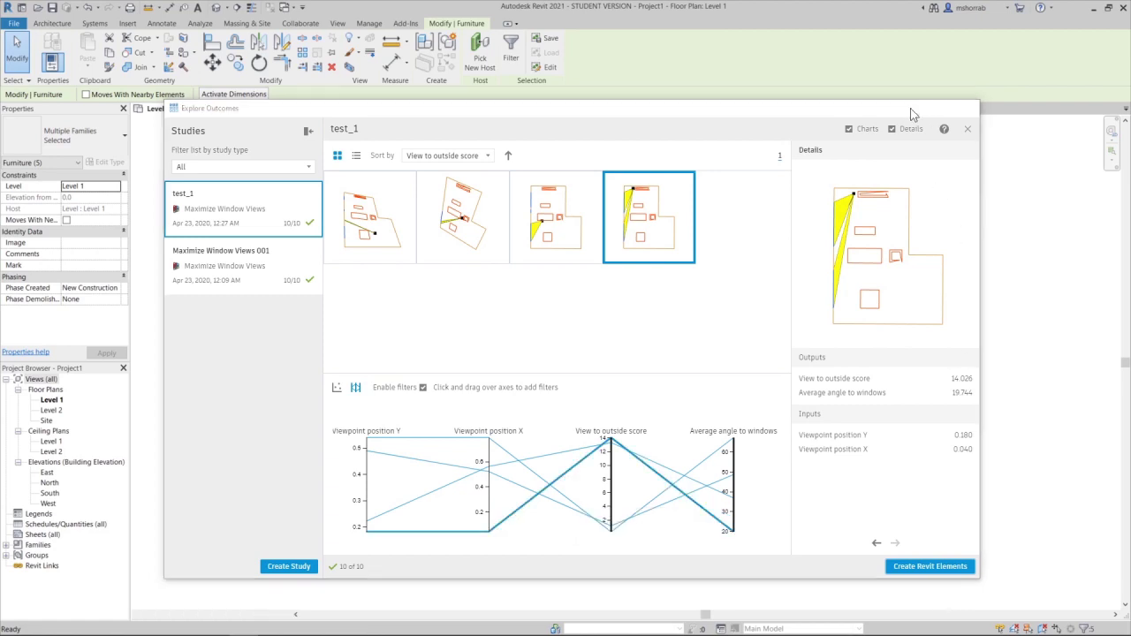
left_click(913, 109)
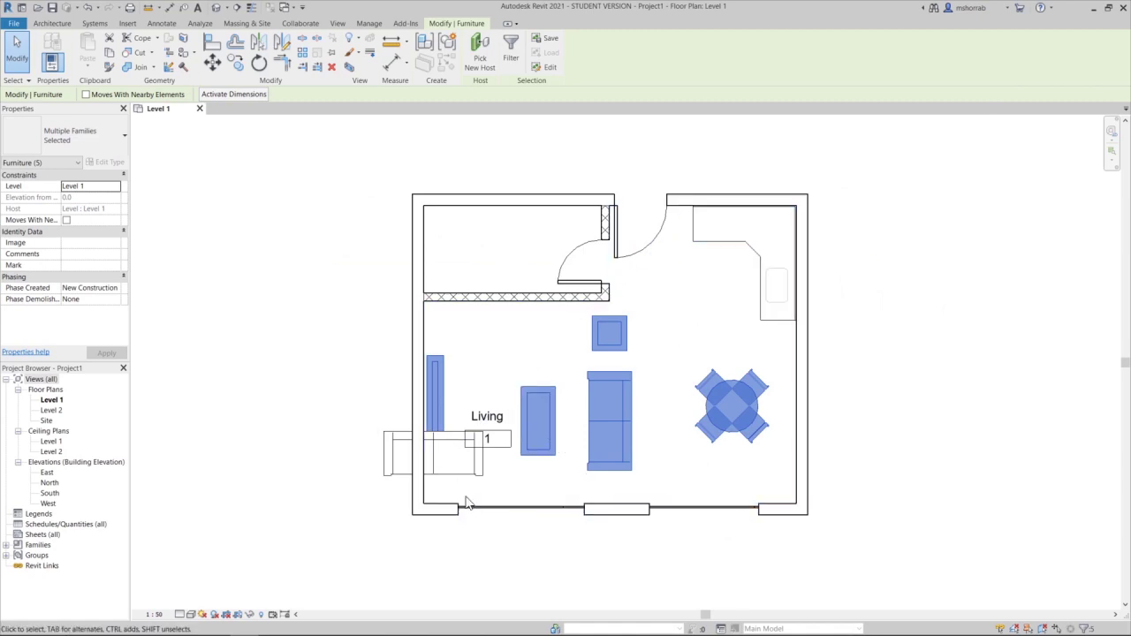
- Drag the TV unit from the left wall up beneath the interior partition
middle_click_drag(395, 493, 413, 495)
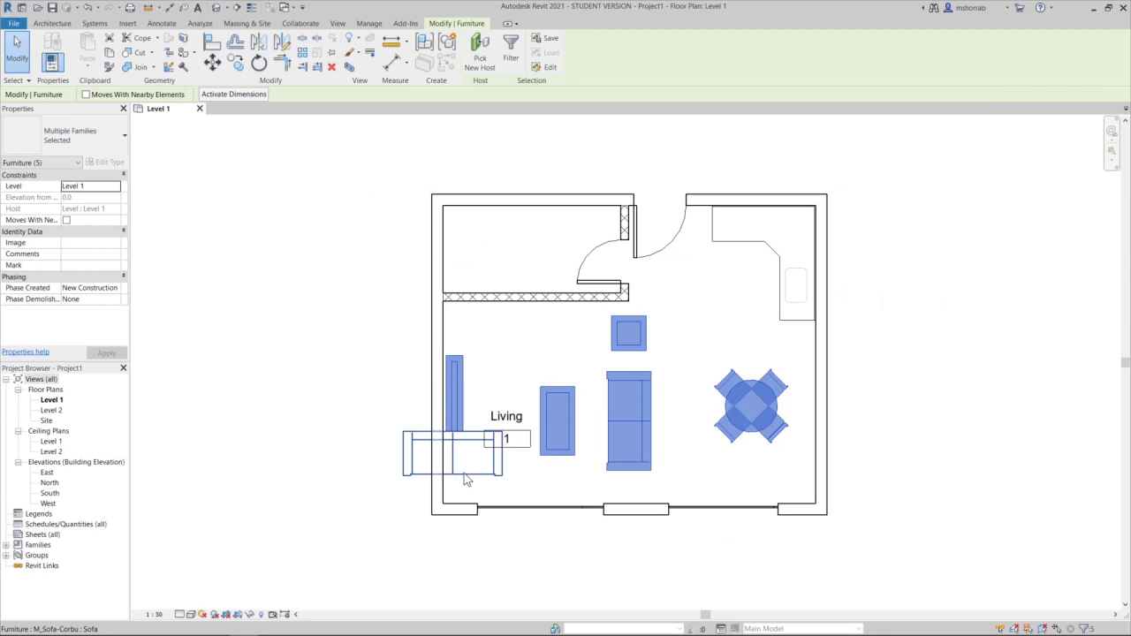
scroll(446, 476, "up", 2)
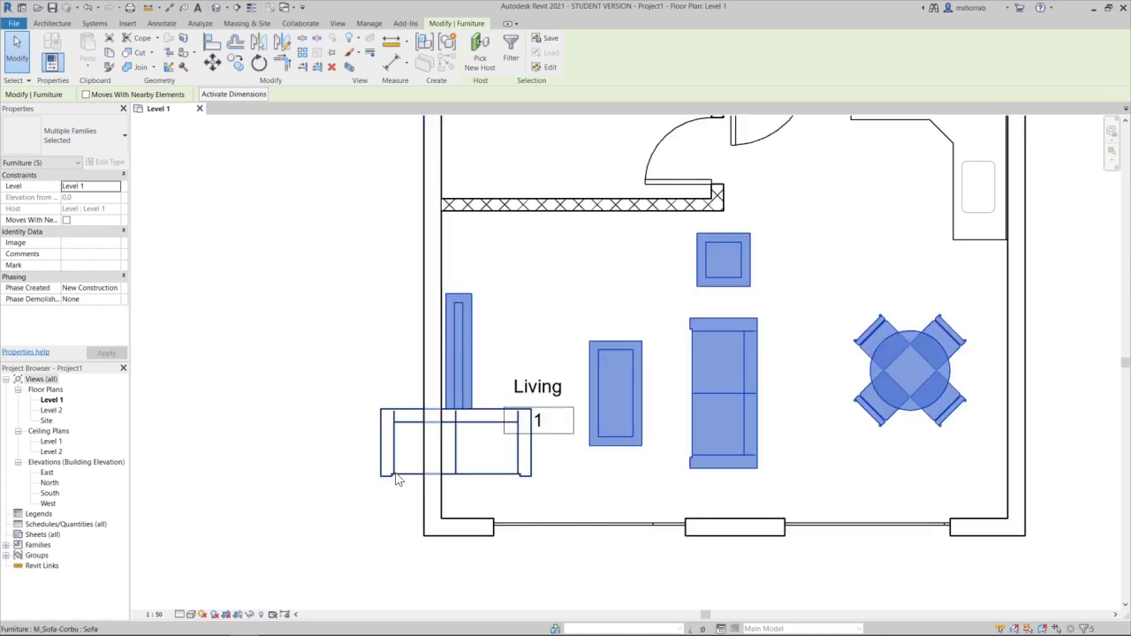
scroll(451, 480, "down", 2)
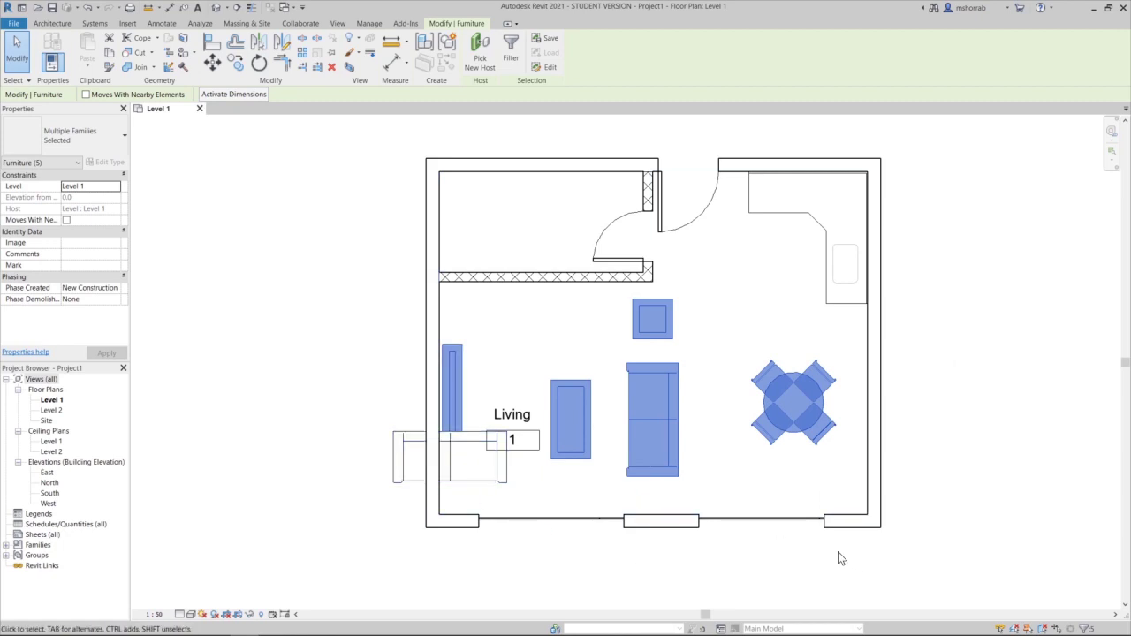
left_click(453, 387)
left_click_drag(452, 389, 518, 327)
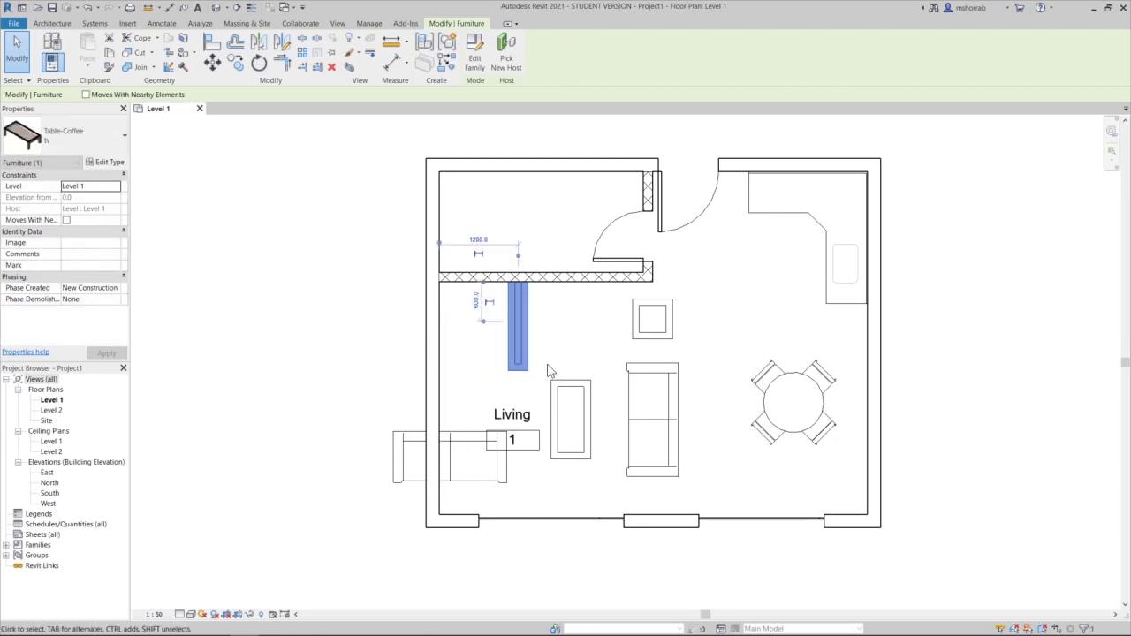
- Rotate the TV unit horizontal below the upper wall with RO, and move the left sofa up
key("r")
key("o")
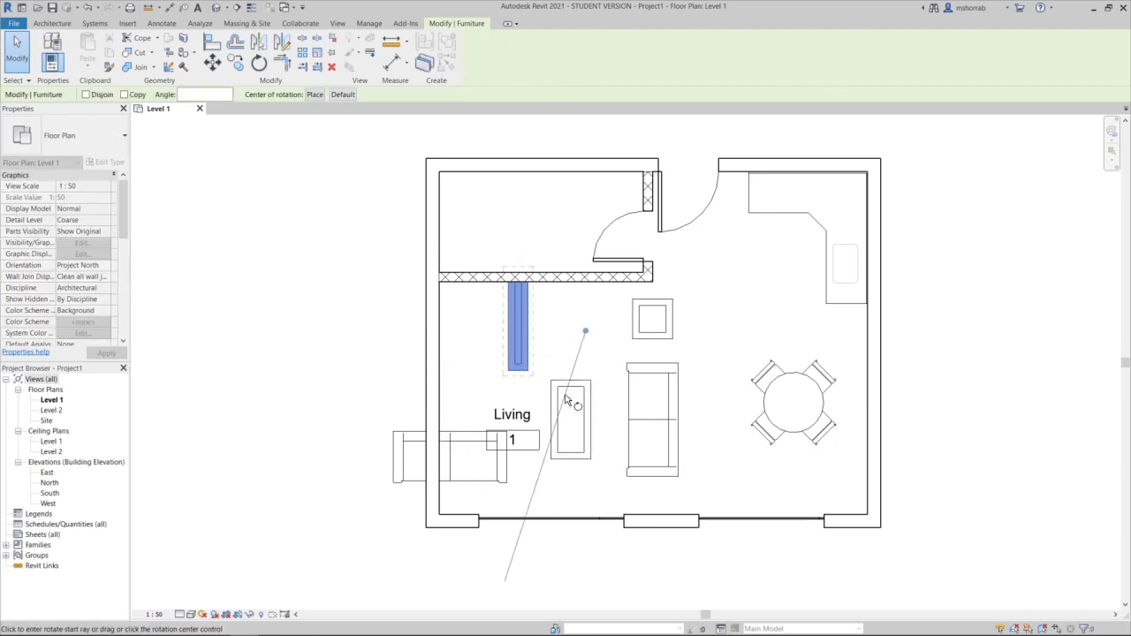
left_click(672, 391)
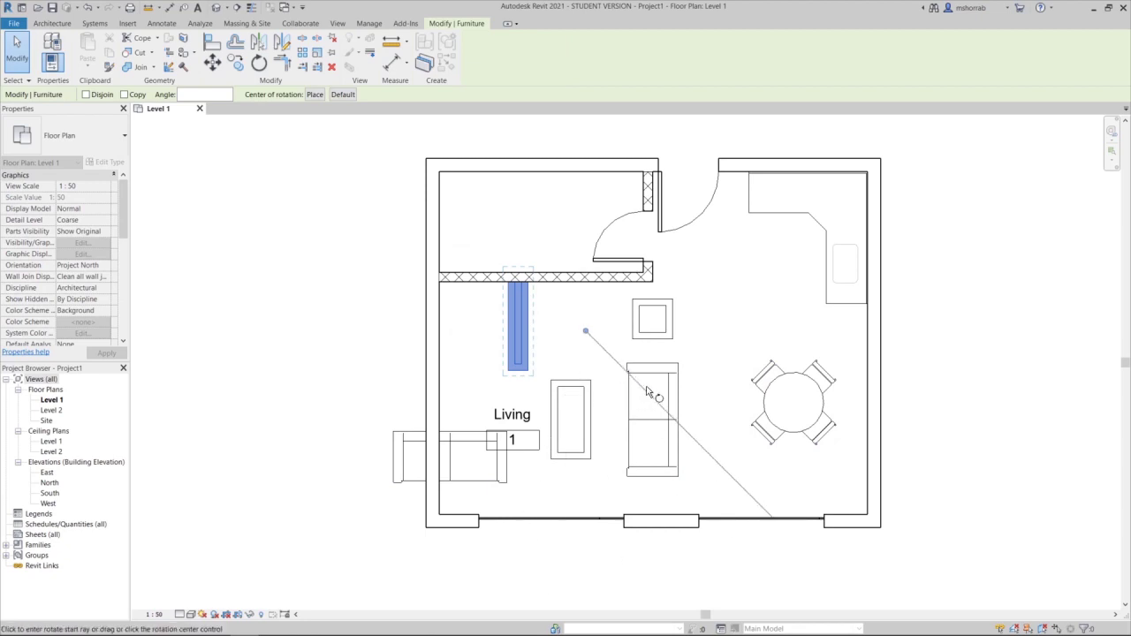
left_click(590, 422)
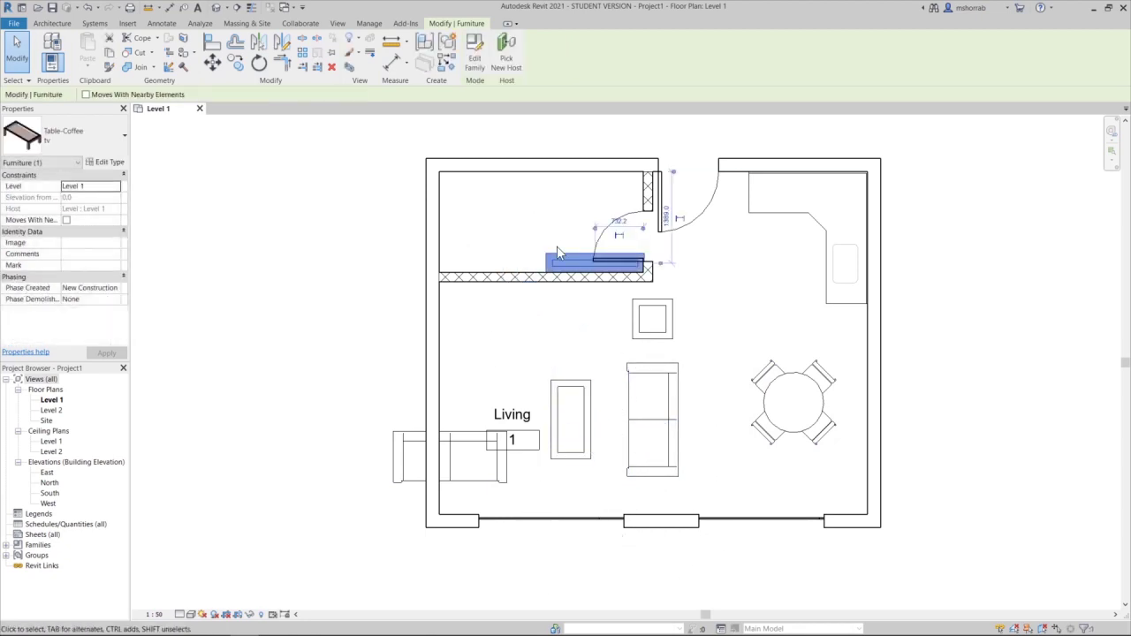
left_click_drag(547, 265, 511, 299)
left_click(470, 438)
left_click_drag(470, 438, 492, 369)
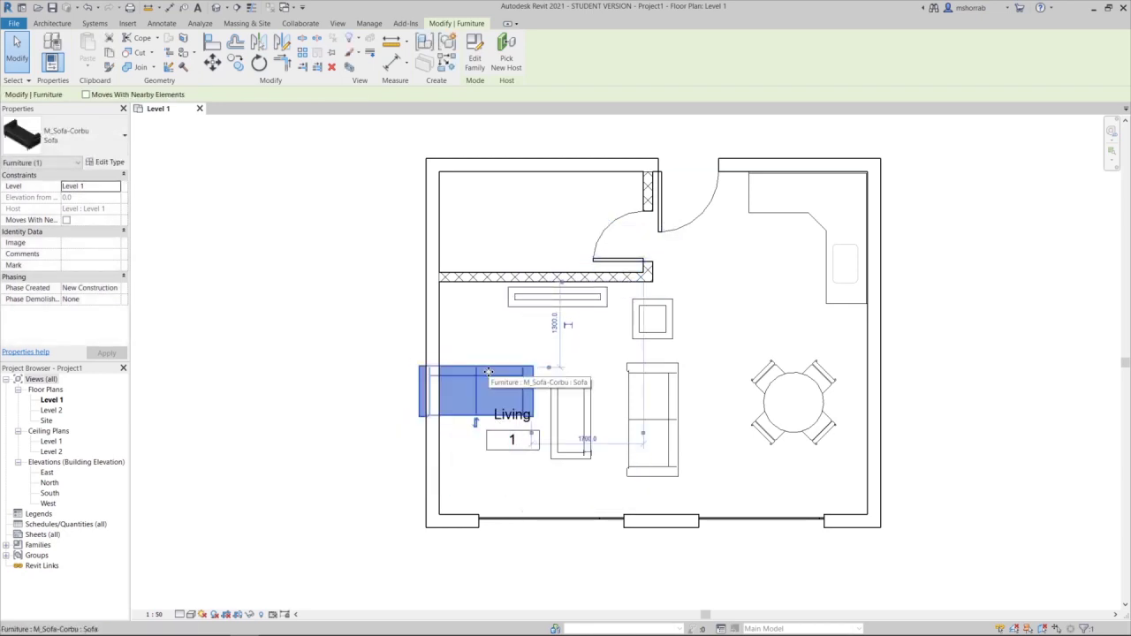
- Rotate the left sofa 90 degrees to face the right sofa and settle it in place
key("r")
key("o")
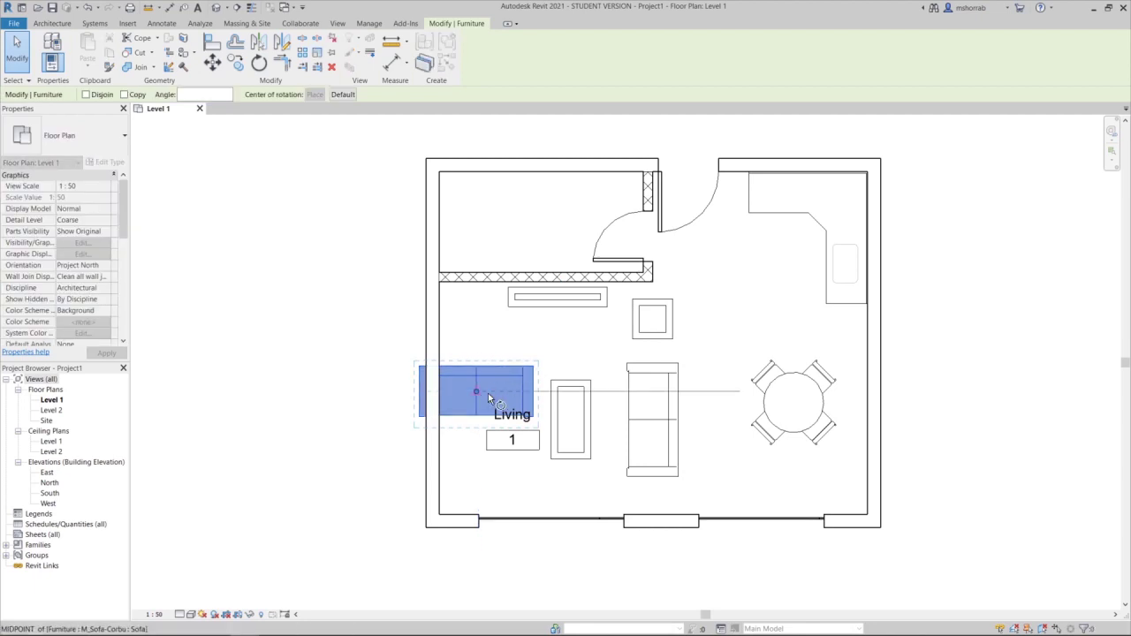
left_click(590, 431)
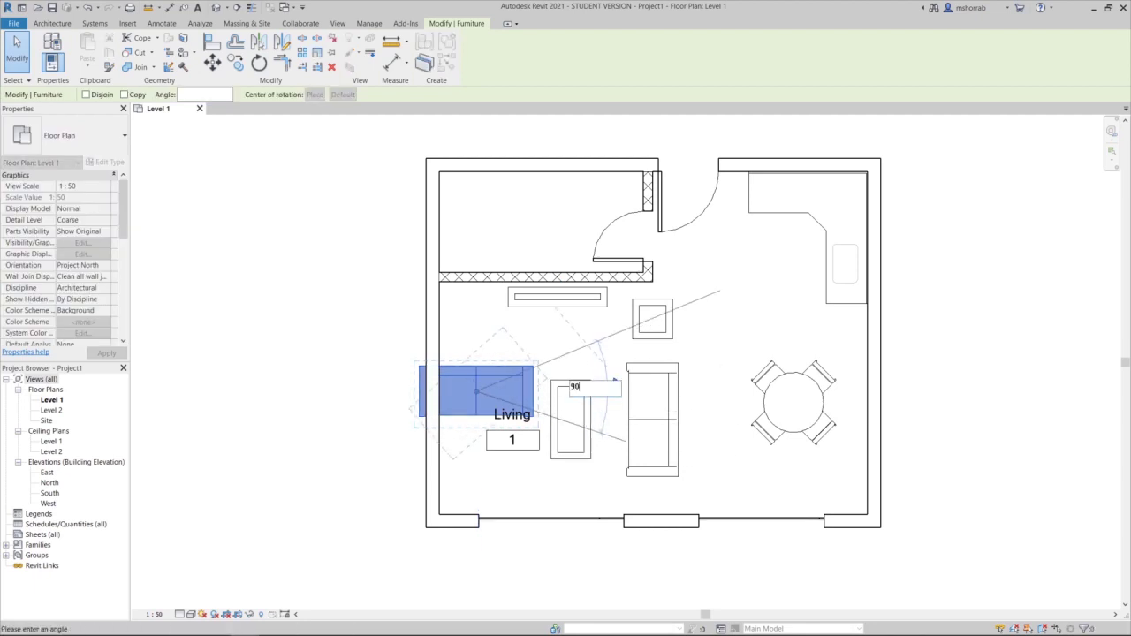
type("90")
key("Return")
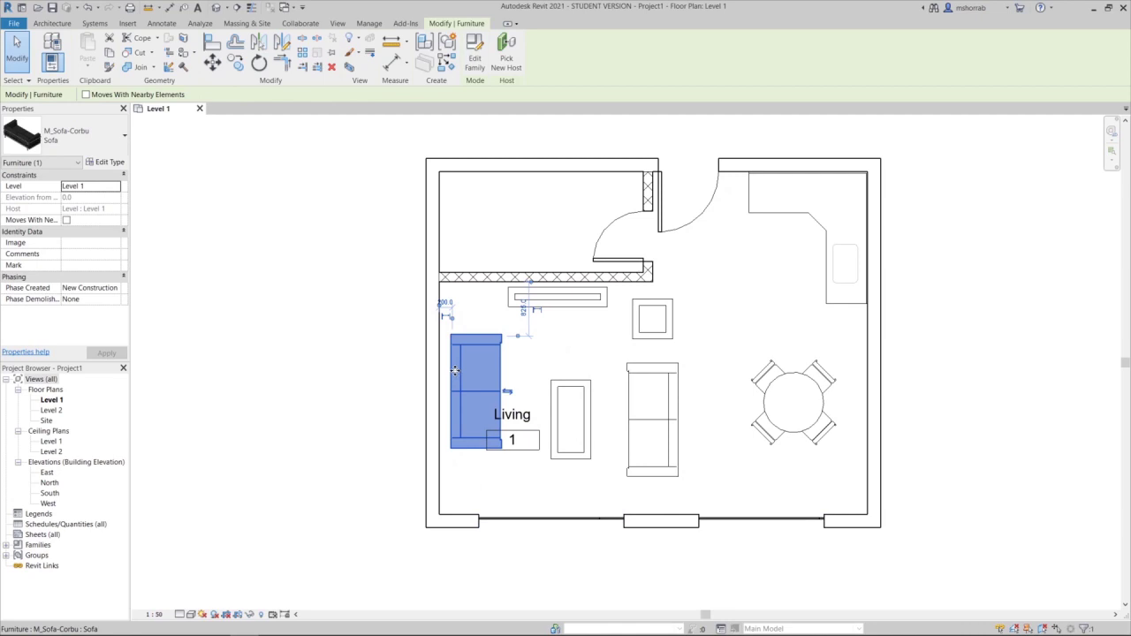
left_click_drag(450, 376, 442, 405)
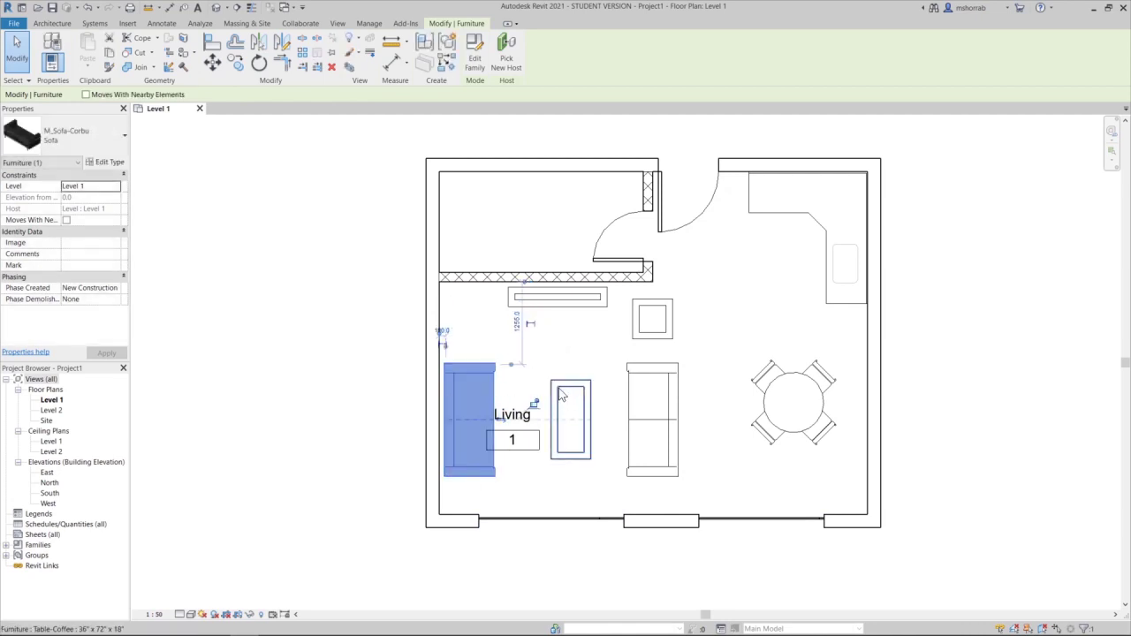
- Move the Living tag beside the right sofa, shift the coffee table left, and raise the sofa slightly
left_click(515, 444)
left_click_drag(515, 452, 707, 471)
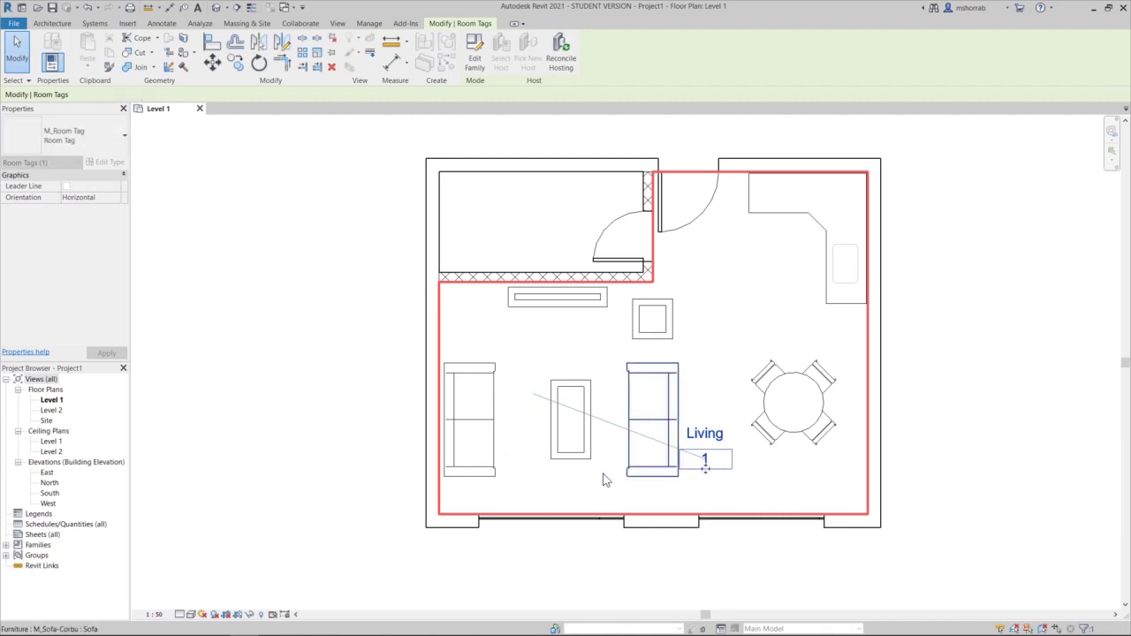
left_click(558, 453)
left_click_drag(558, 453, 486, 418)
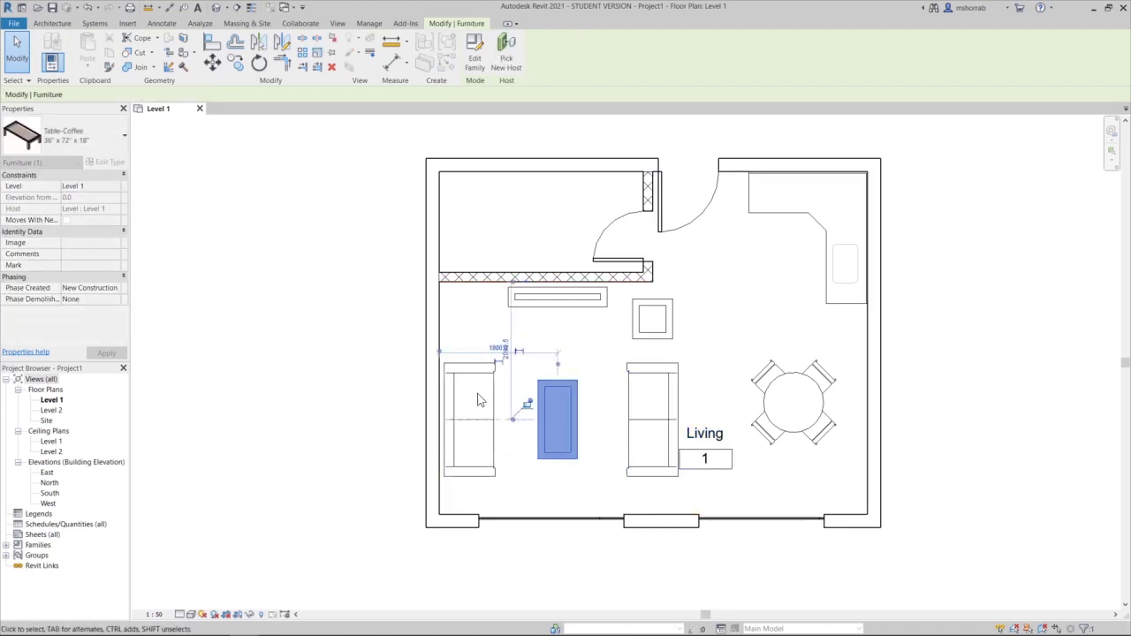
left_click(482, 418)
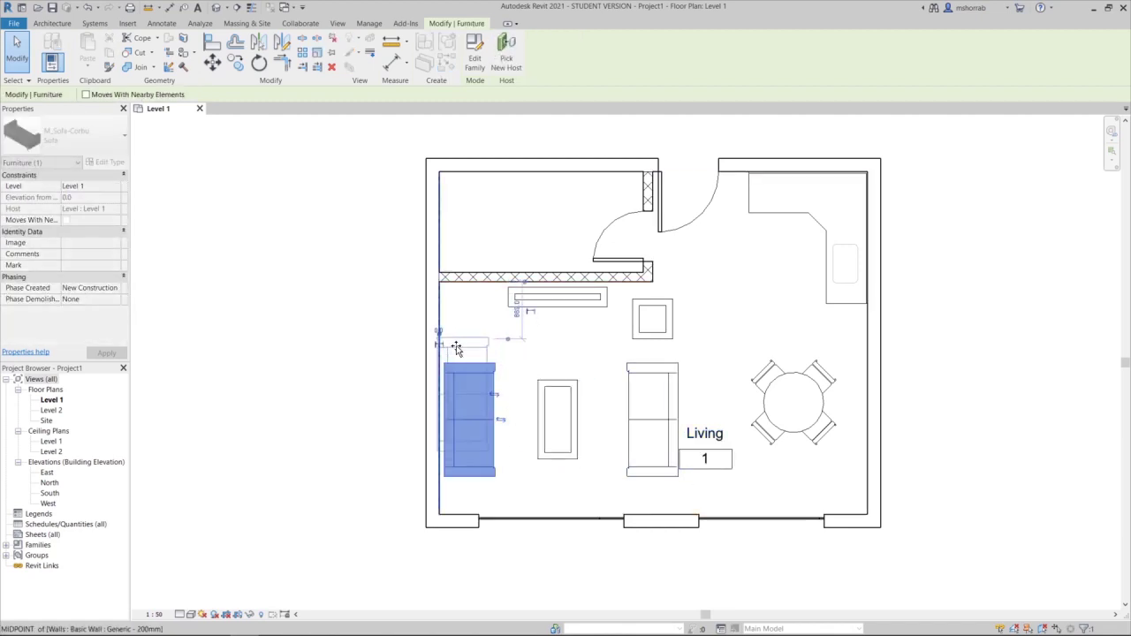
left_click_drag(456, 348, 455, 332)
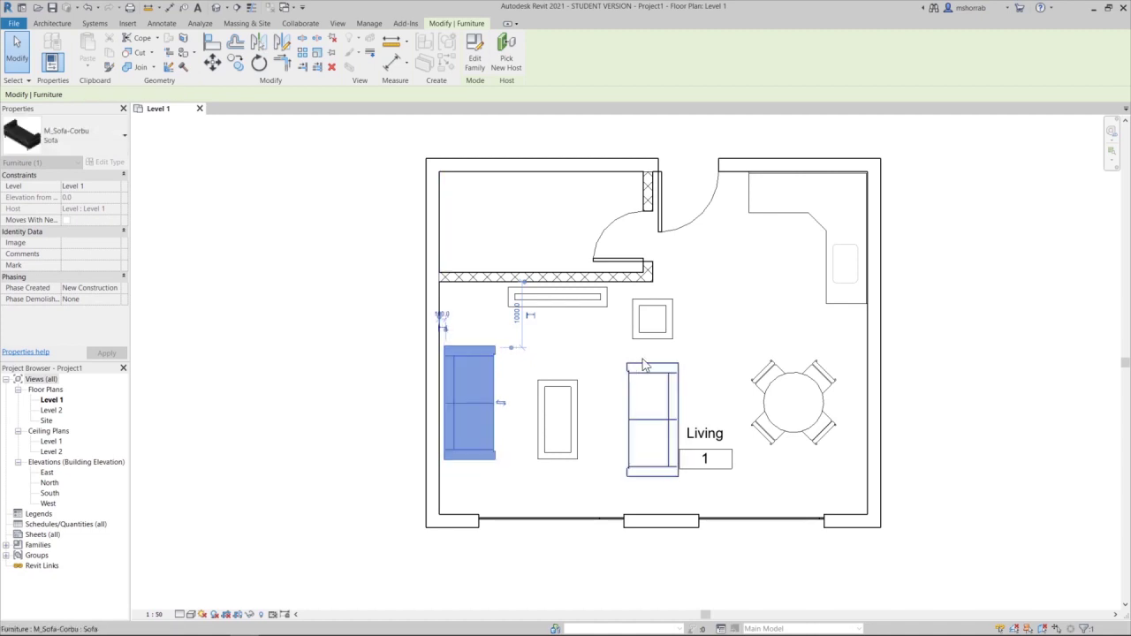
key("Escape")
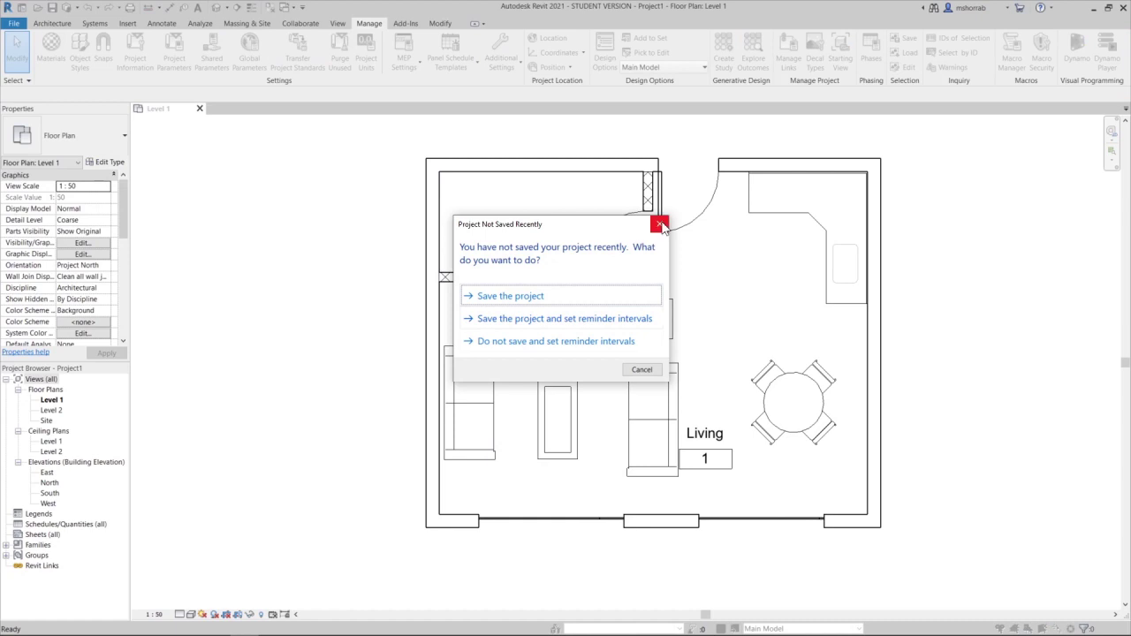
- Dismiss the save reminder and align the left sofa's bottom edge with the right sofa's
left_click(661, 224)
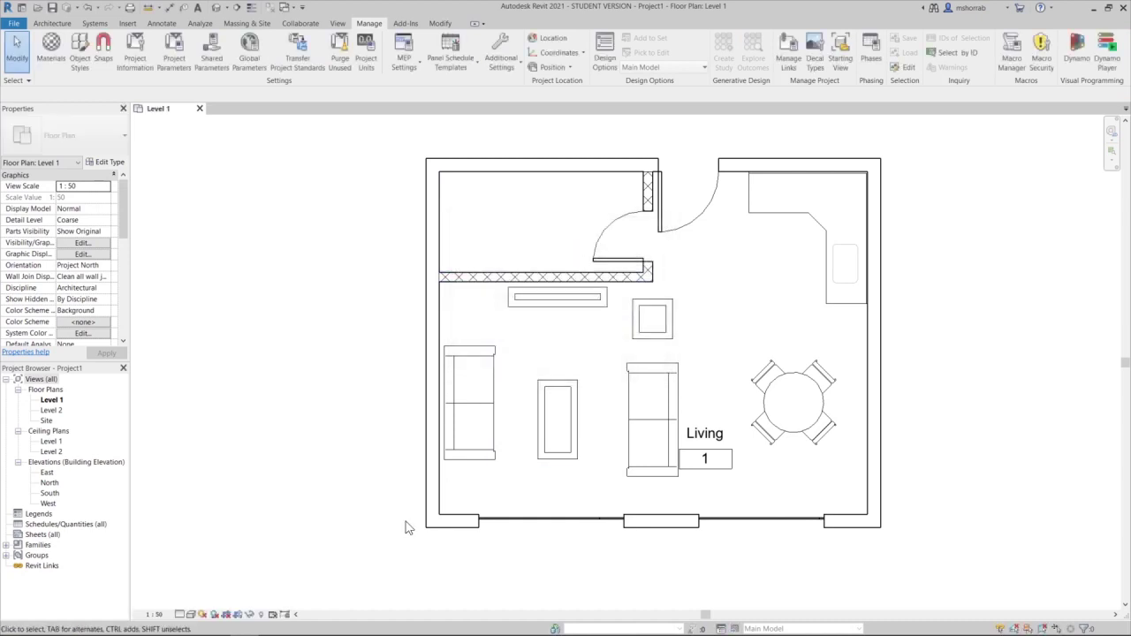
key("a")
key("l")
left_click(631, 482)
left_click(481, 460)
key("Escape")
key("Escape")
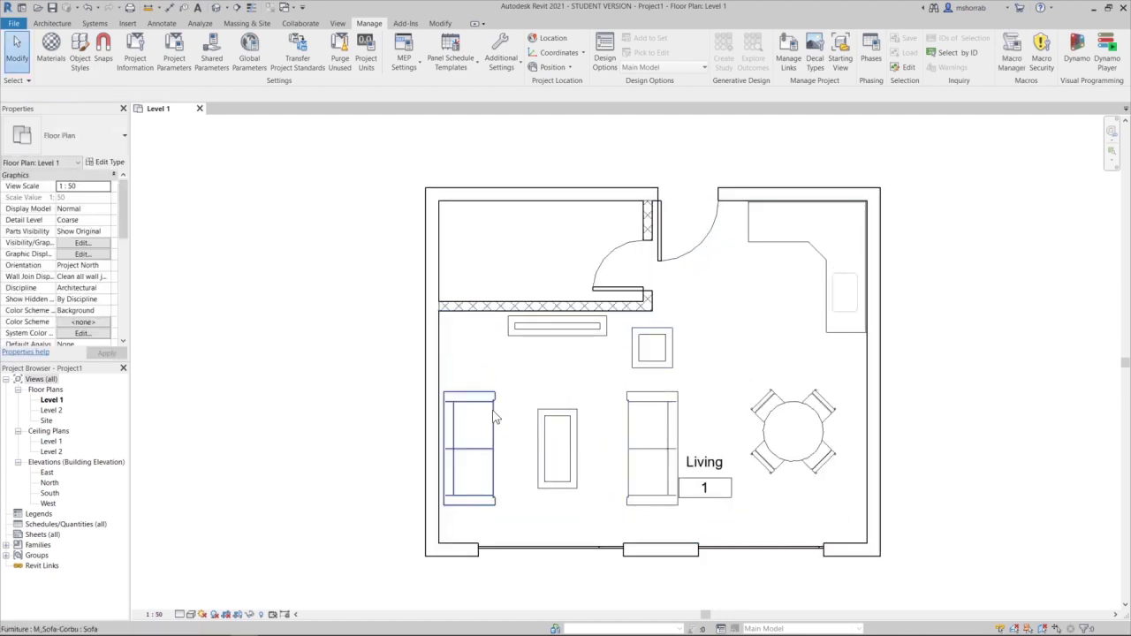
- Move the small square table down, further from the upper wall
left_click(651, 368)
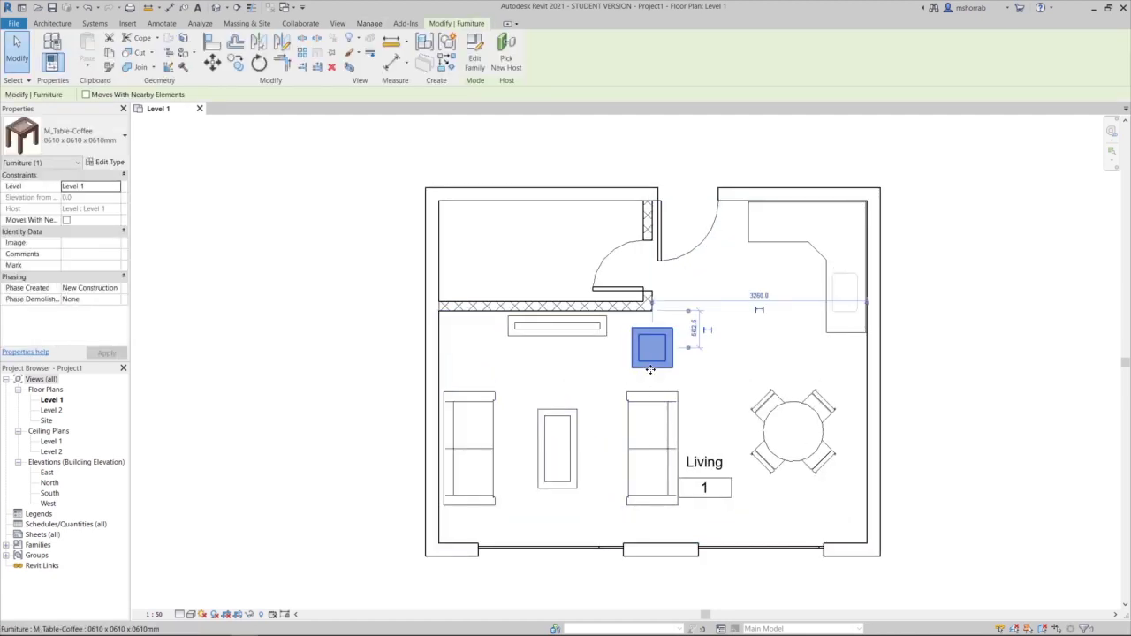
left_click_drag(651, 379, 652, 386)
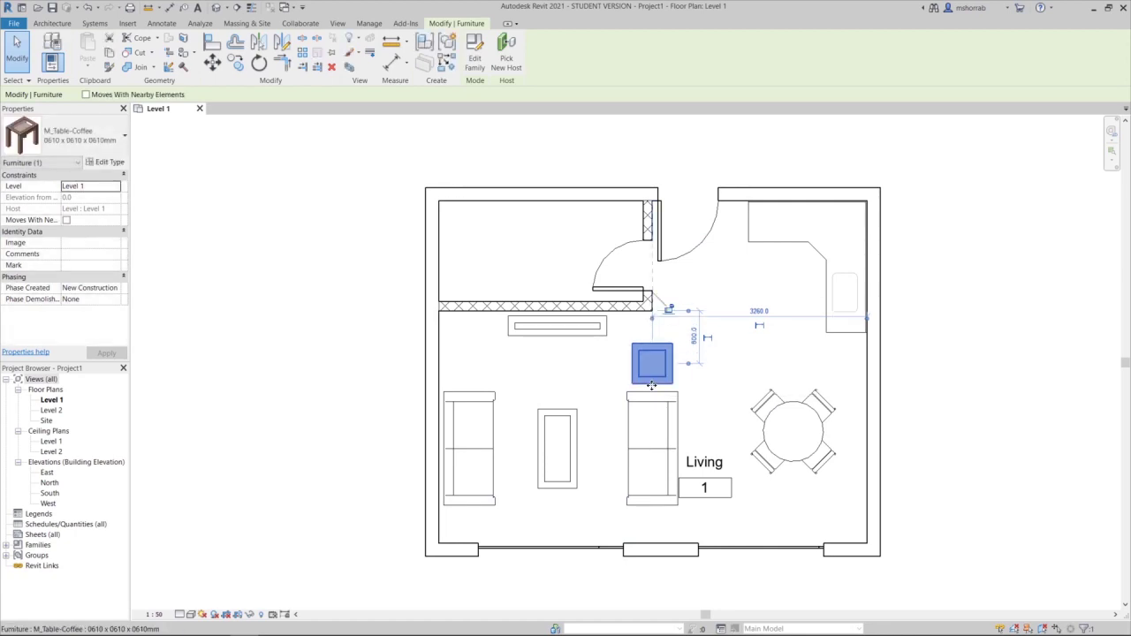
key("Escape")
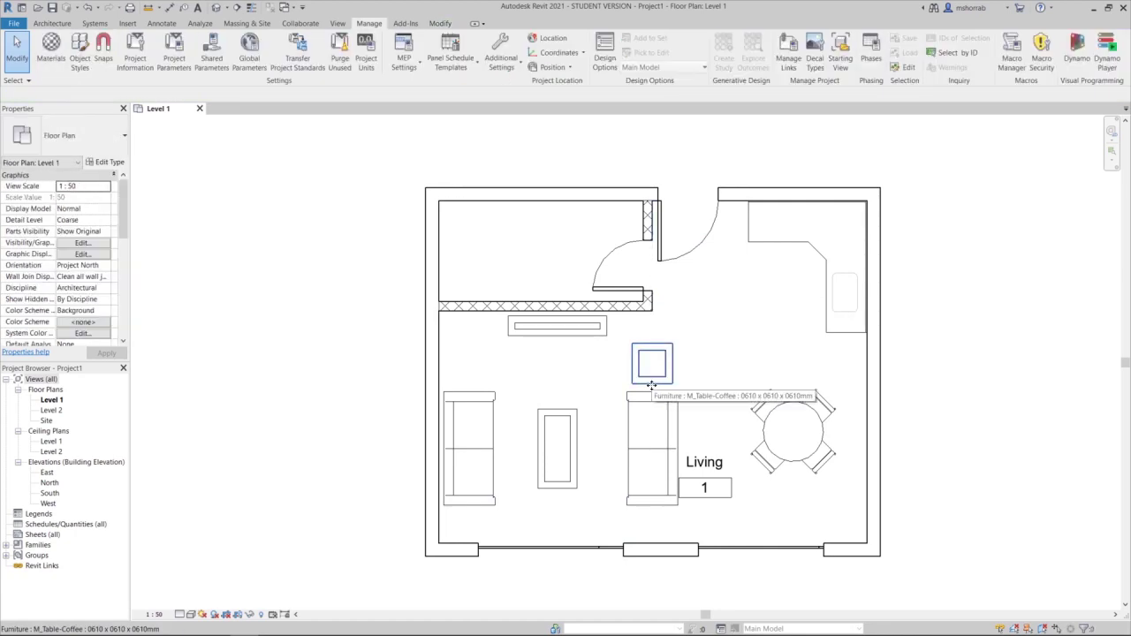